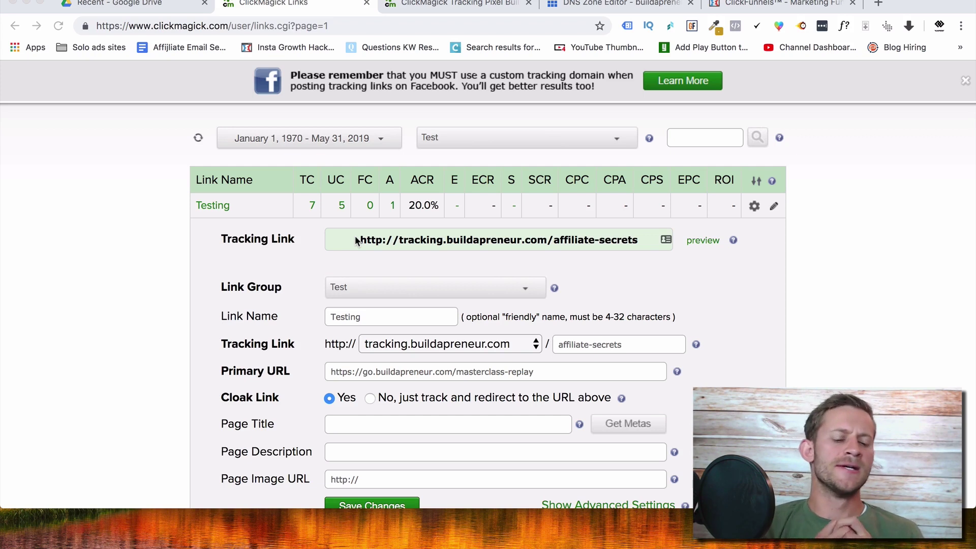
Step: Examine the Testing link's tracking URL, highlighting its custom domain part tracking.buildapreneur.com
click(481, 245)
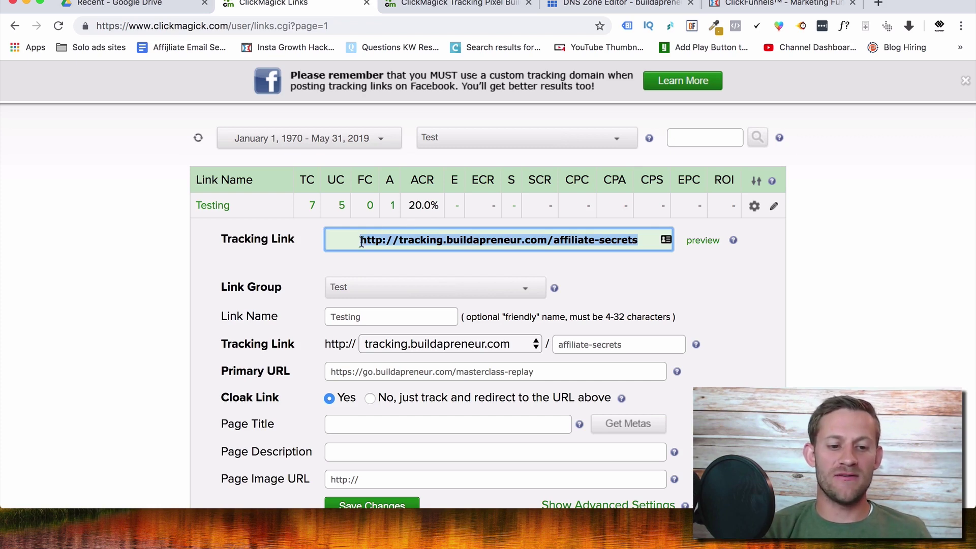
click(473, 245)
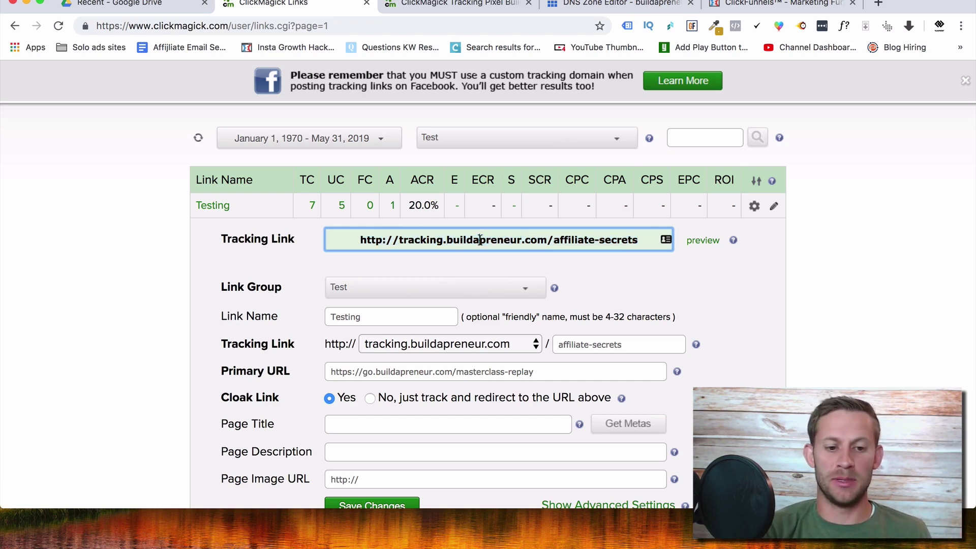
drag(396, 246, 551, 245)
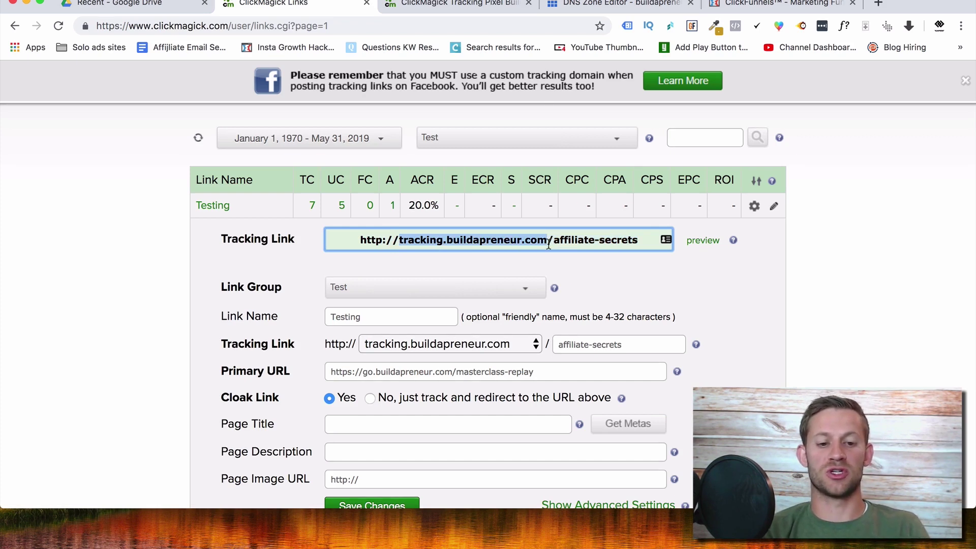
click(549, 245)
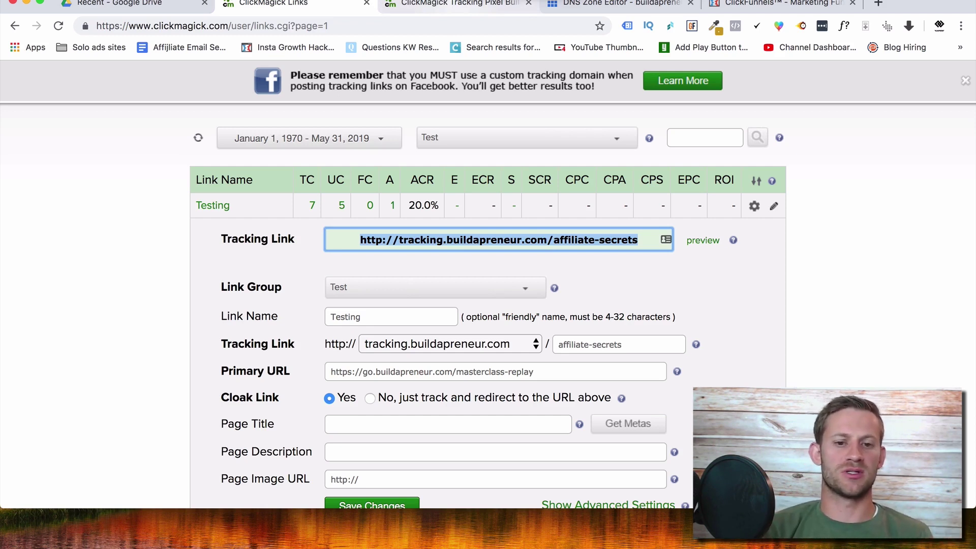
Step: Switch to Bluehost, log in to the hosting account with the prefilled credentials and open the DNS Zone Editor
click(603, 5)
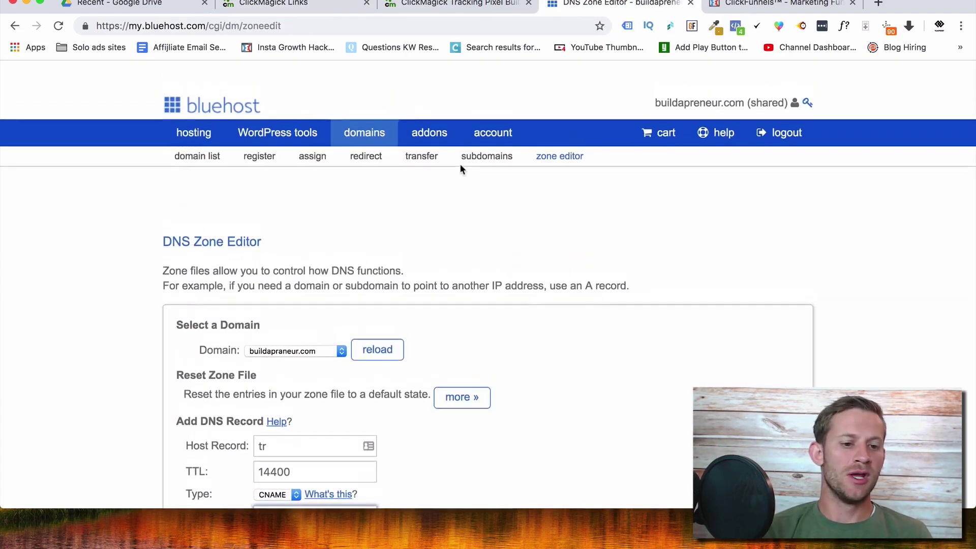
click(357, 117)
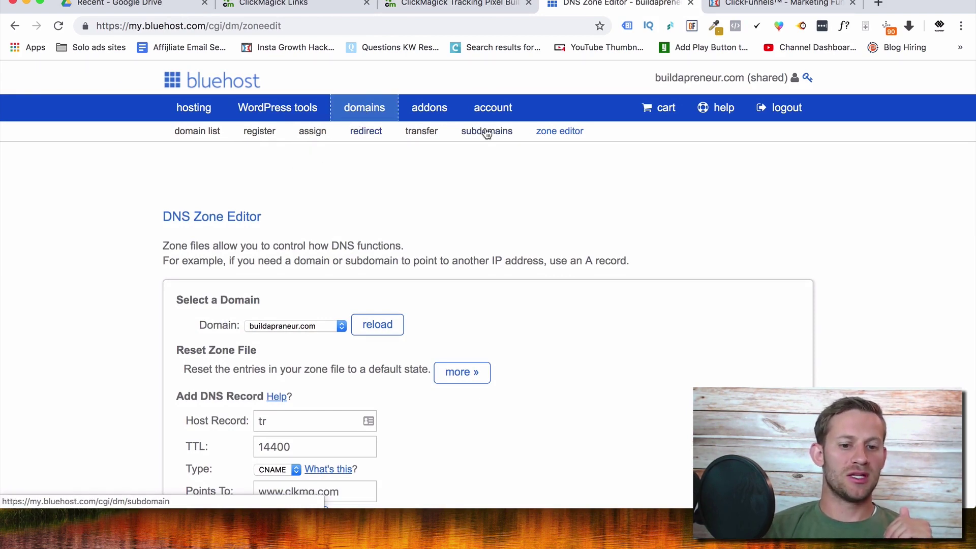
click(478, 399)
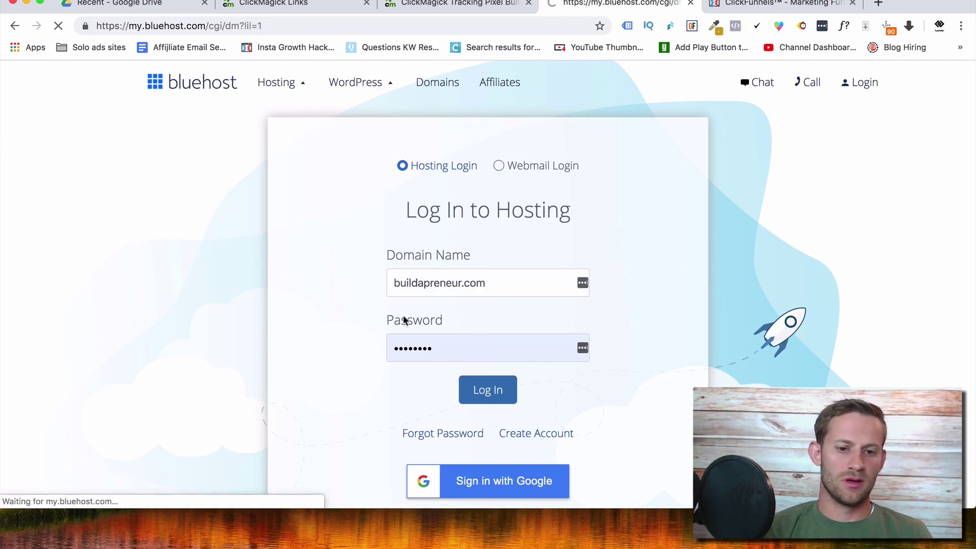
click(567, 136)
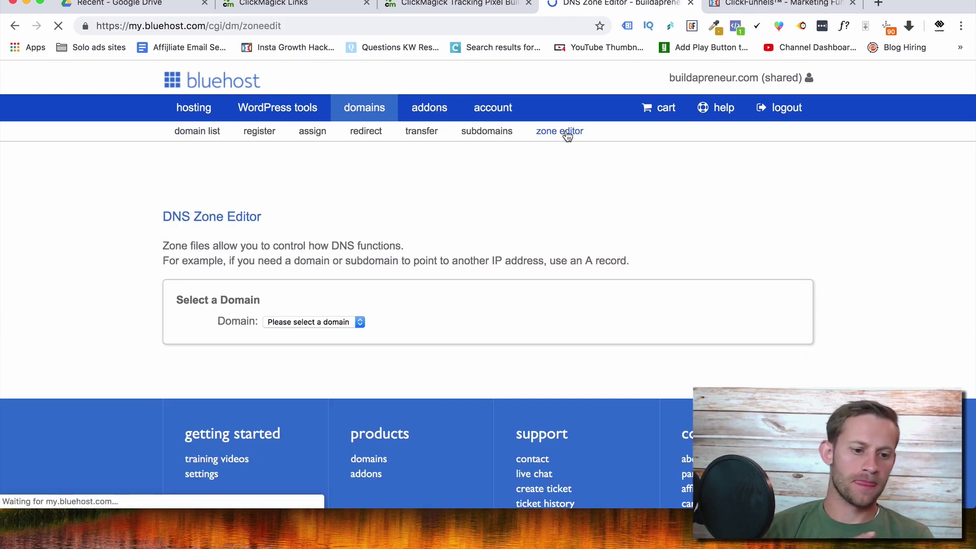
Step: Choose buildapraneur.com as the domain whose DNS zone is edited and bring up its record form
scroll(427, 303, down, 3)
click(319, 261)
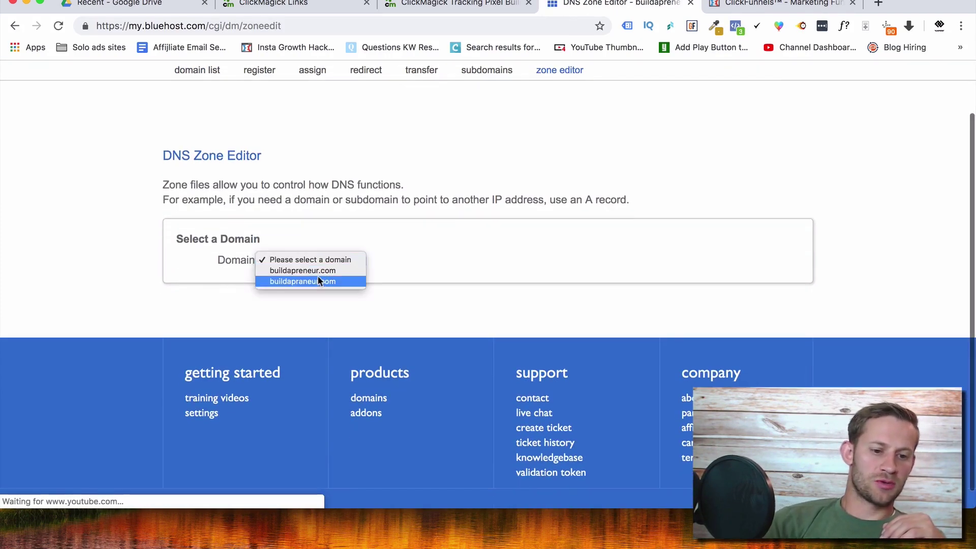
click(319, 282)
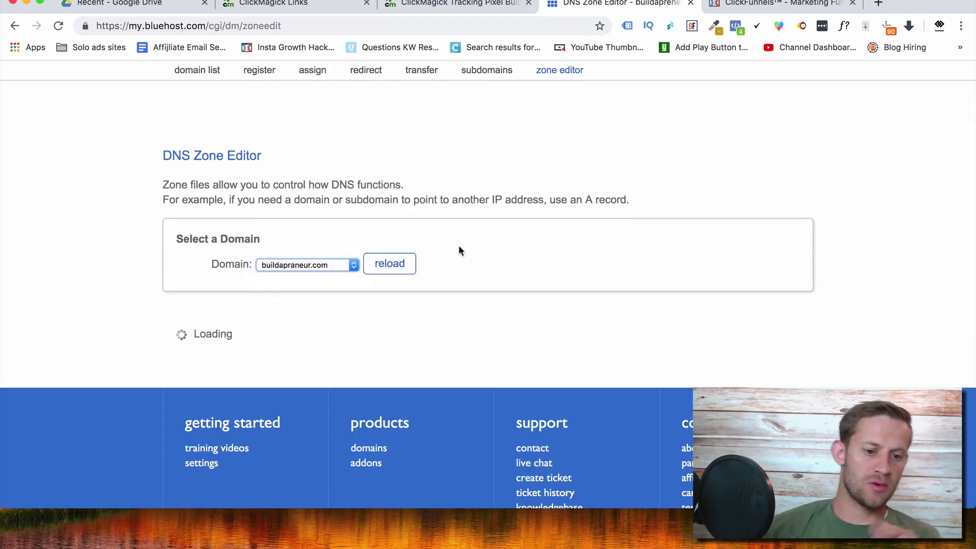
scroll(458, 250, down, 3)
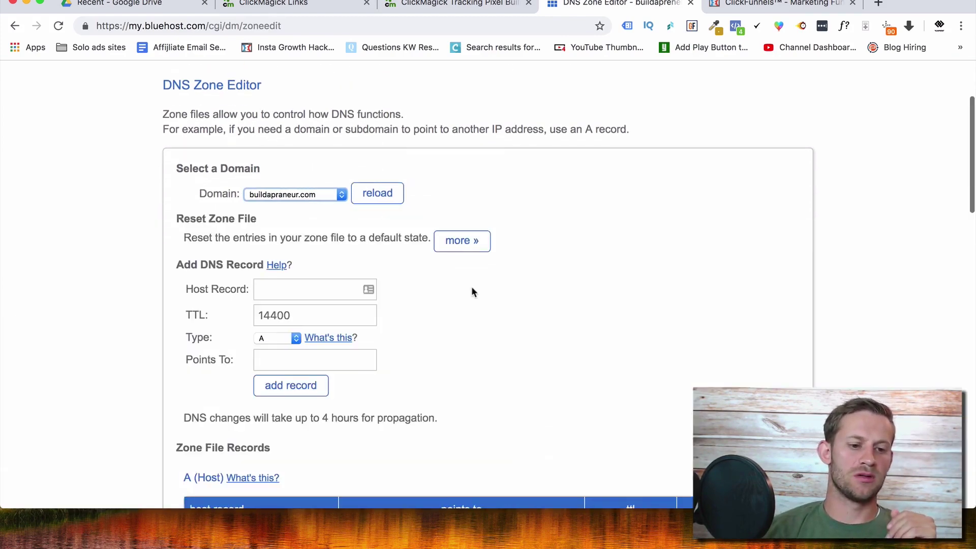
scroll(471, 288, down, 2)
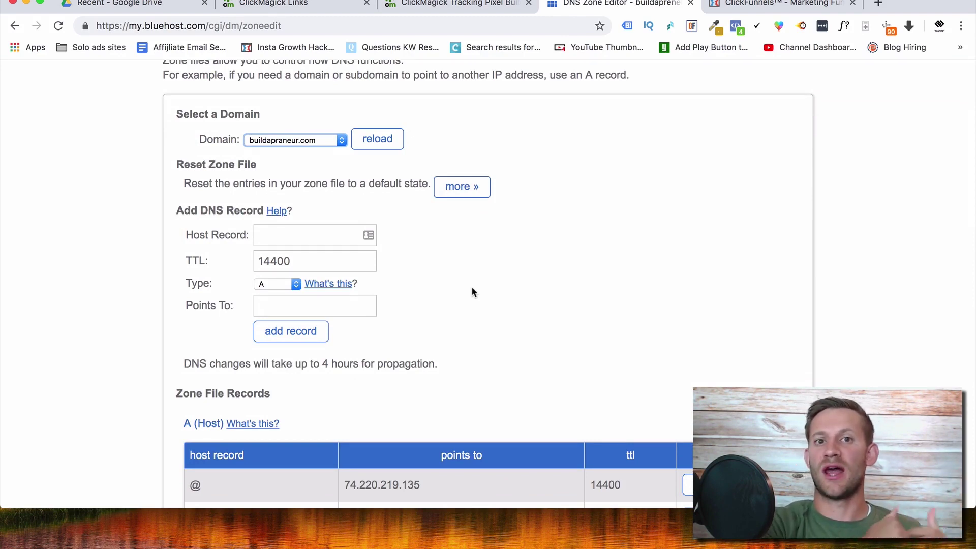
Step: Switch to ClickMagick and open its Domain Manager
click(461, 4)
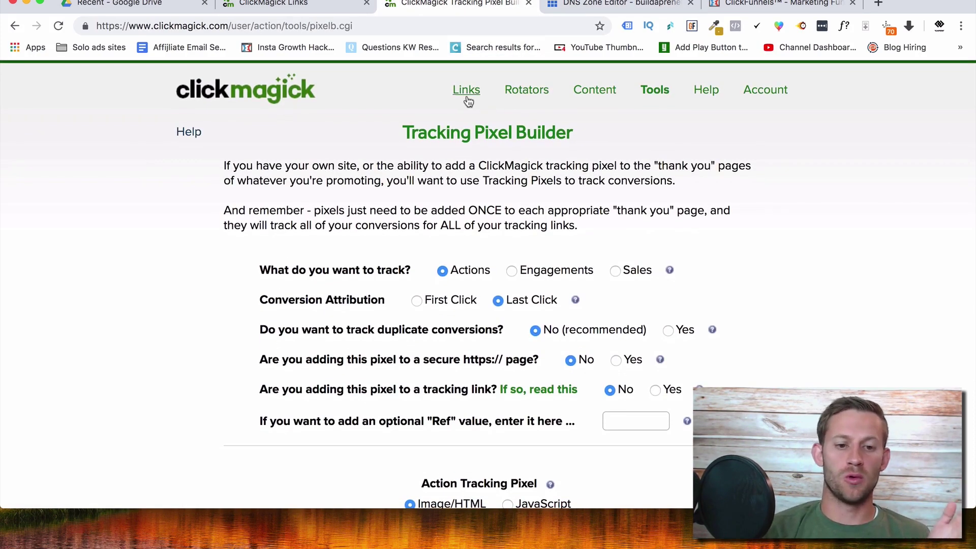
click(465, 97)
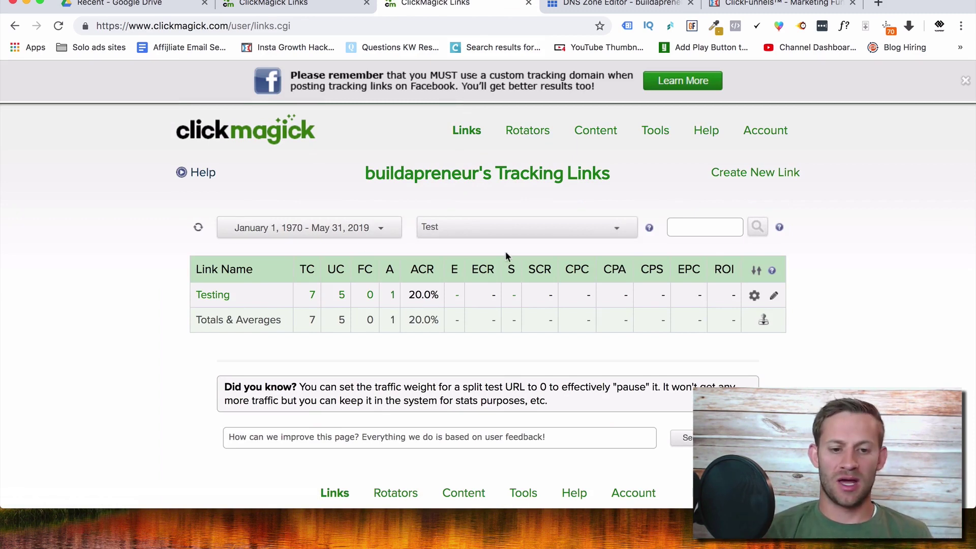
click(618, 4)
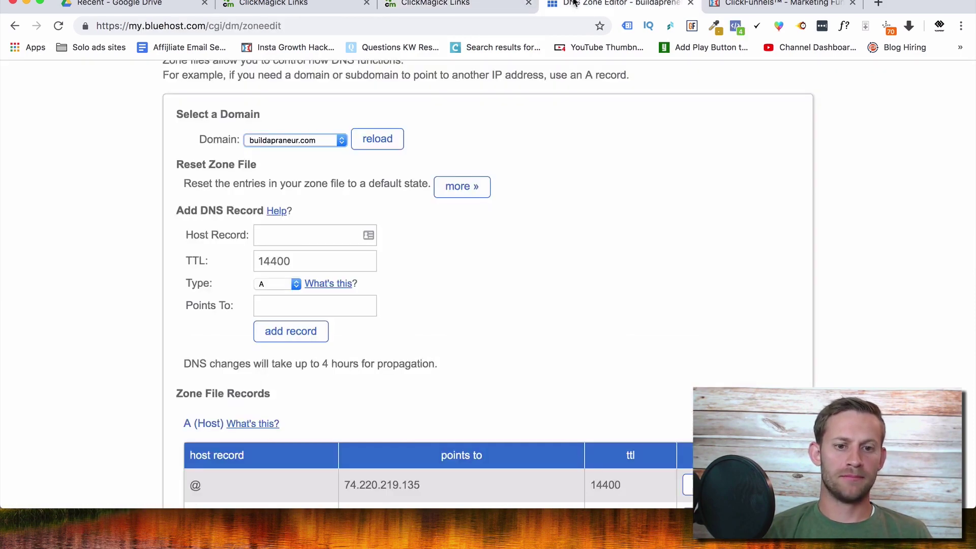
click(440, 5)
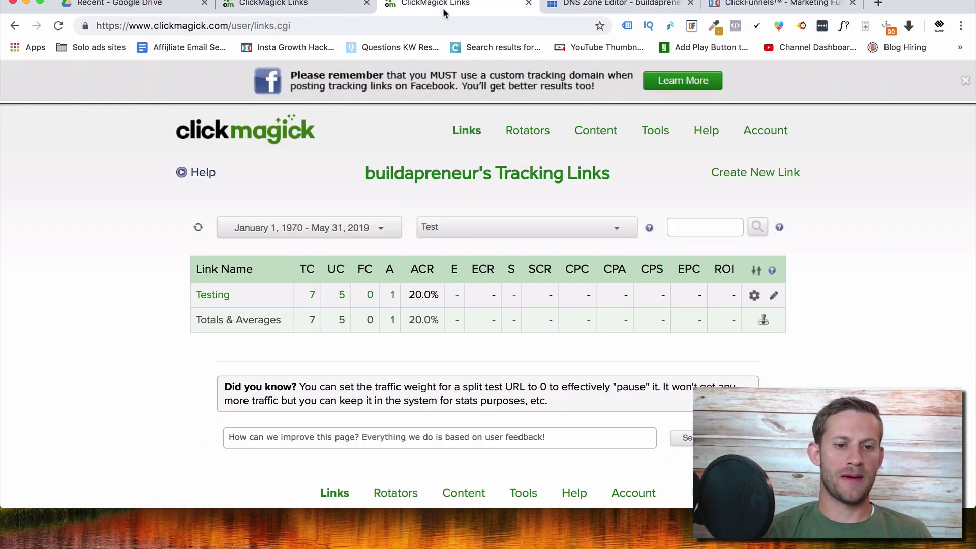
click(672, 139)
click(679, 229)
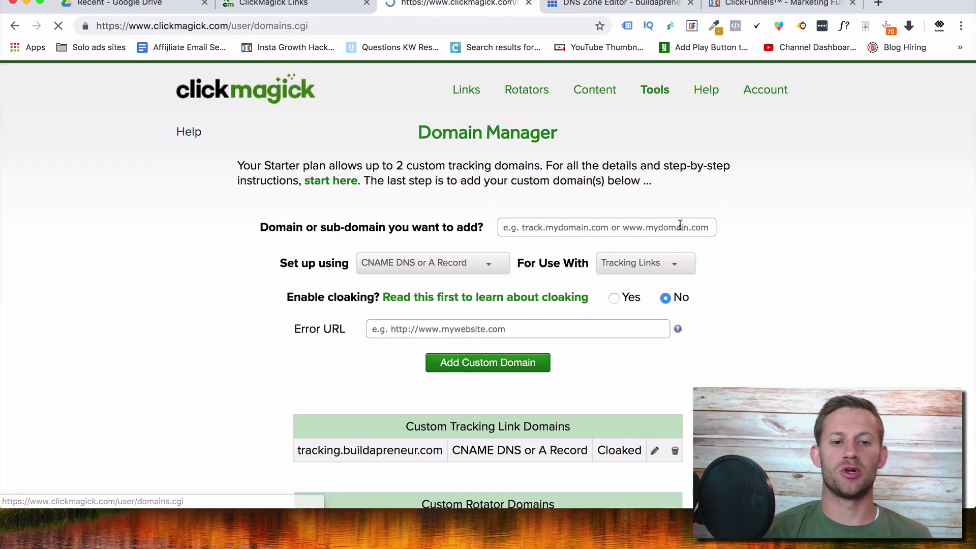
Step: Enter t.buildapraneur.com as the custom tracking sub-domain to add
click(657, 226)
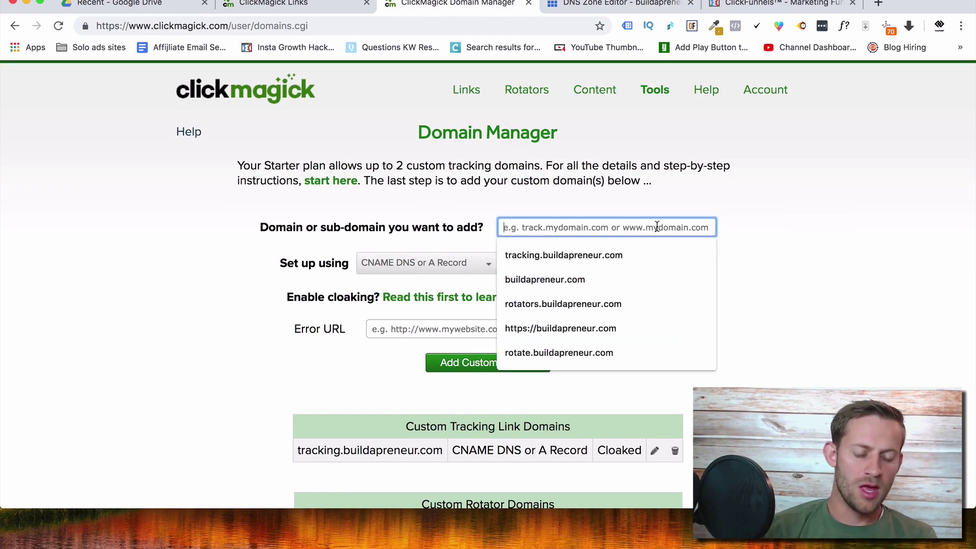
text(t.bu)
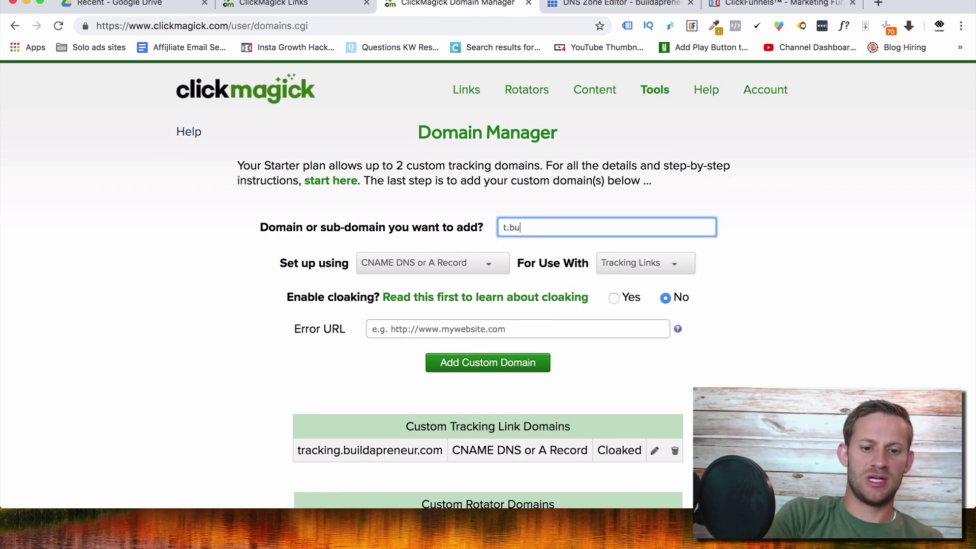
text(ildapraner.com)
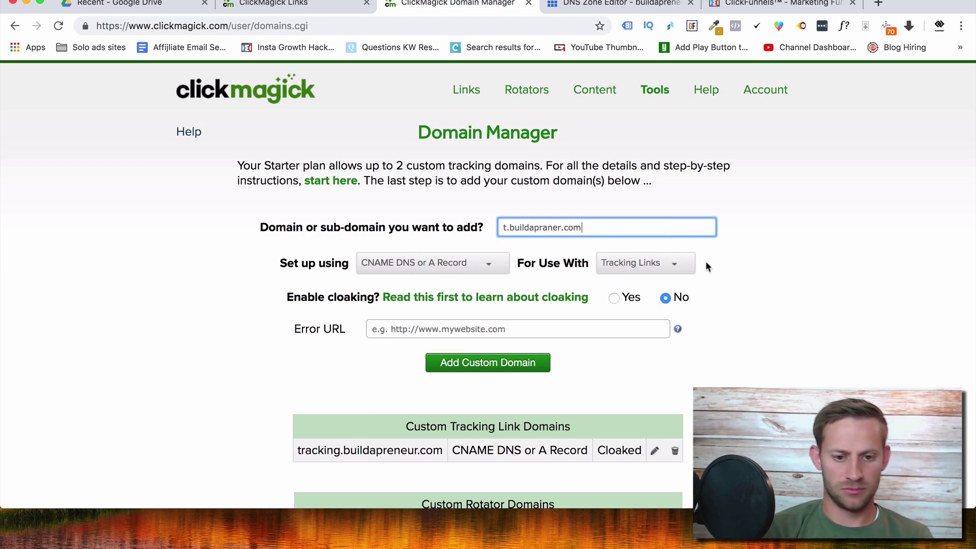
click(559, 228)
text(u)
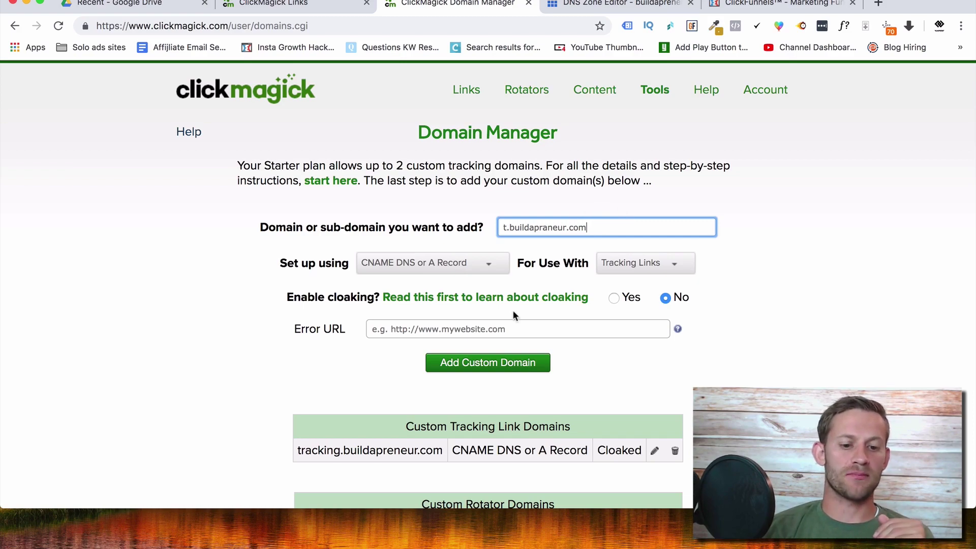
click(330, 181)
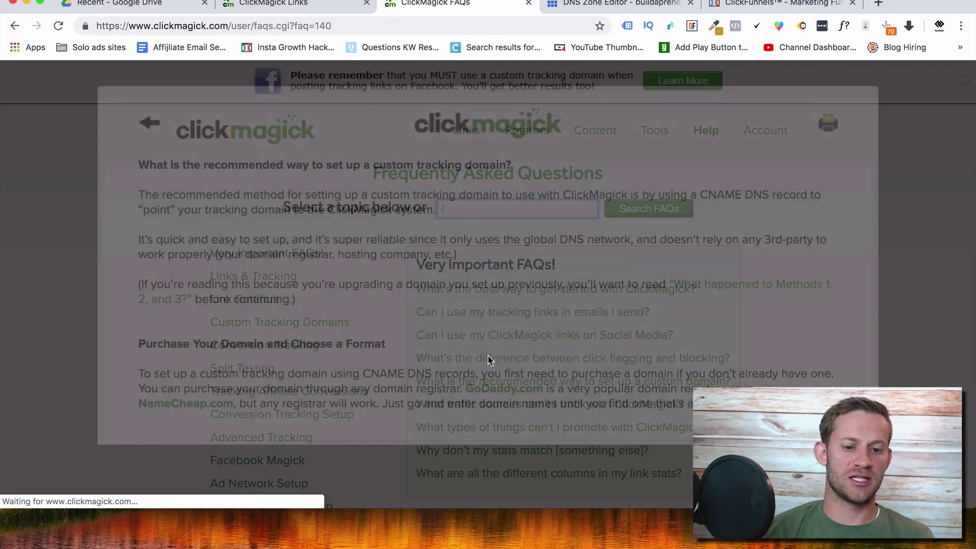
scroll(488, 360, down, 15)
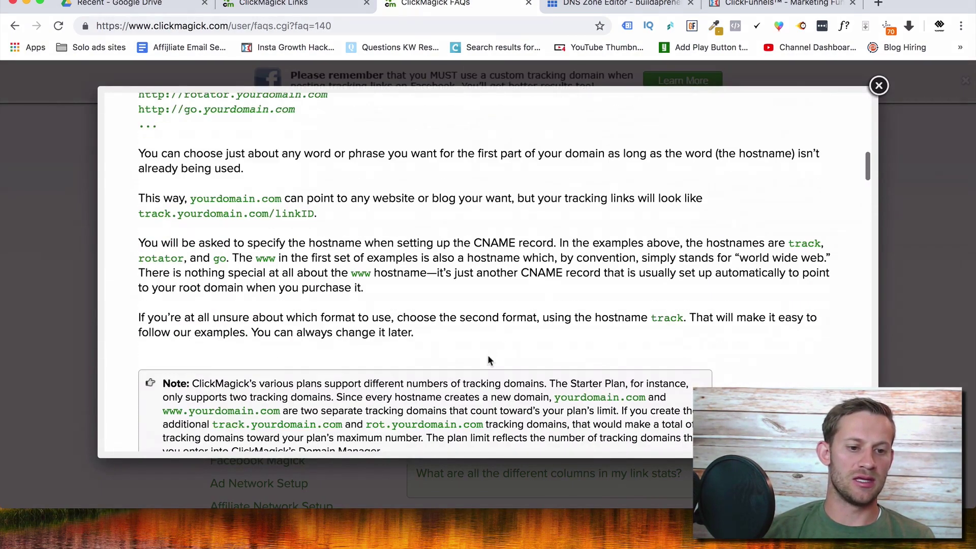
scroll(487, 355, down, 5)
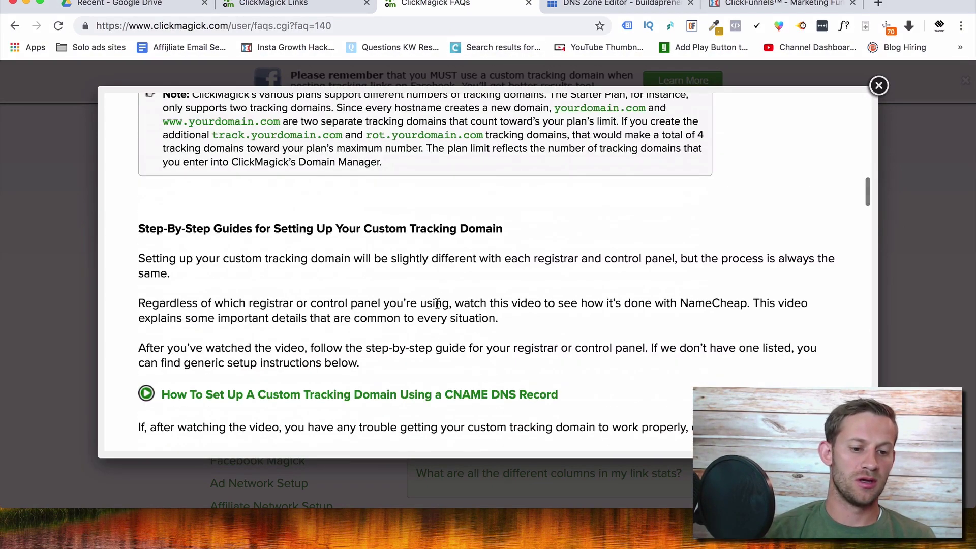
scroll(438, 305, down, 8)
scroll(437, 304, down, 3)
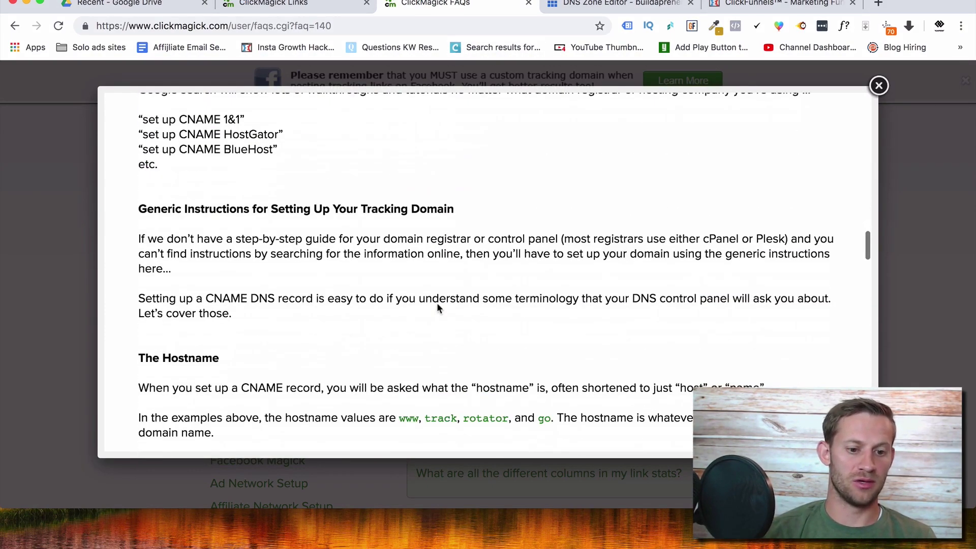
scroll(437, 325, down, 7)
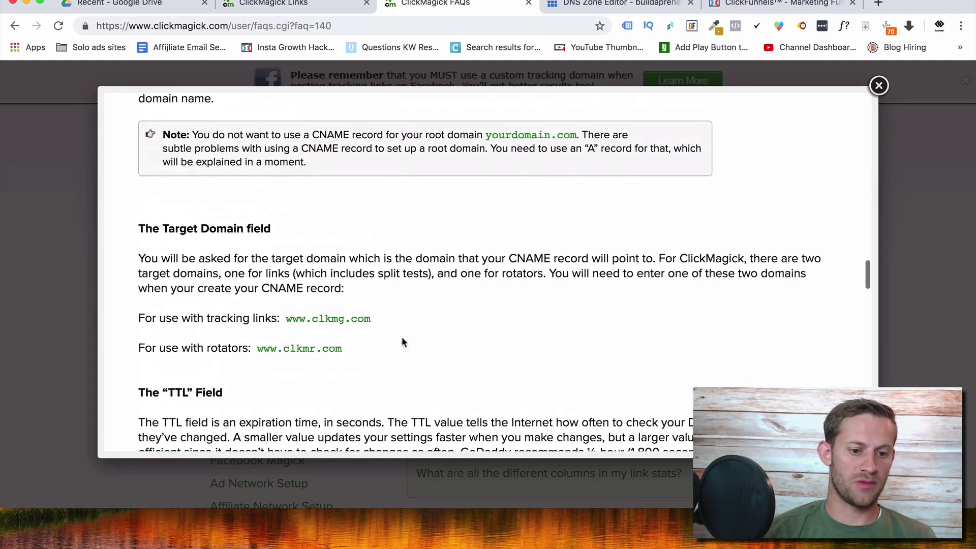
drag(371, 319, 288, 319)
key(super+c)
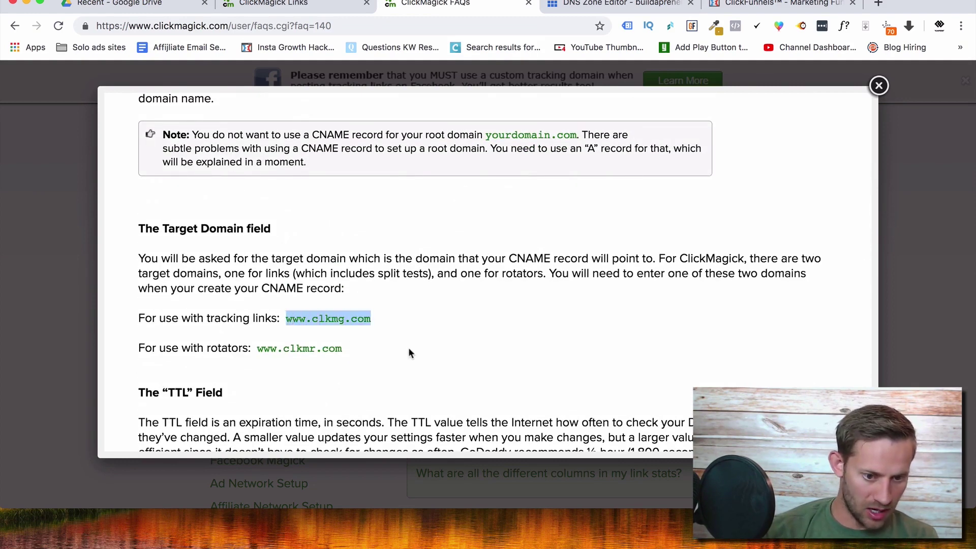
click(602, 5)
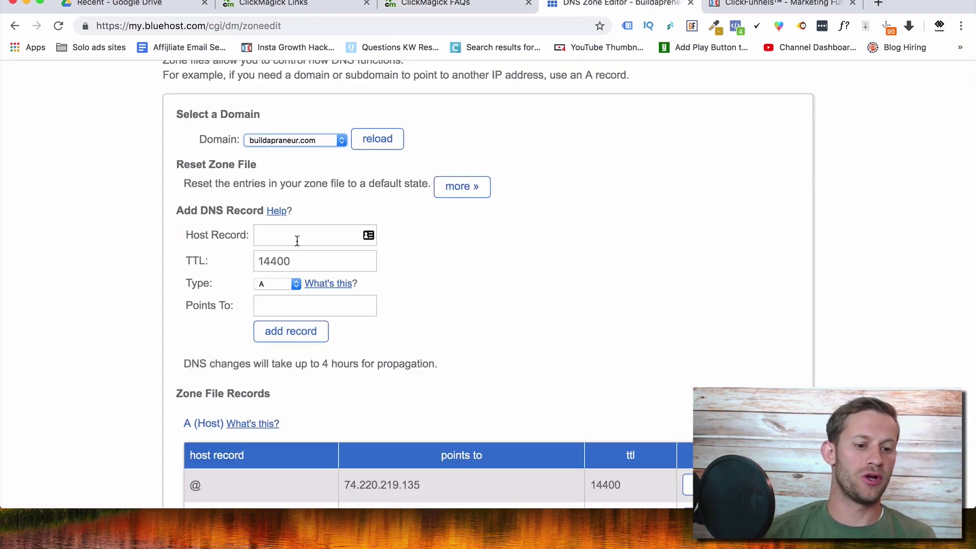
click(283, 285)
click(280, 295)
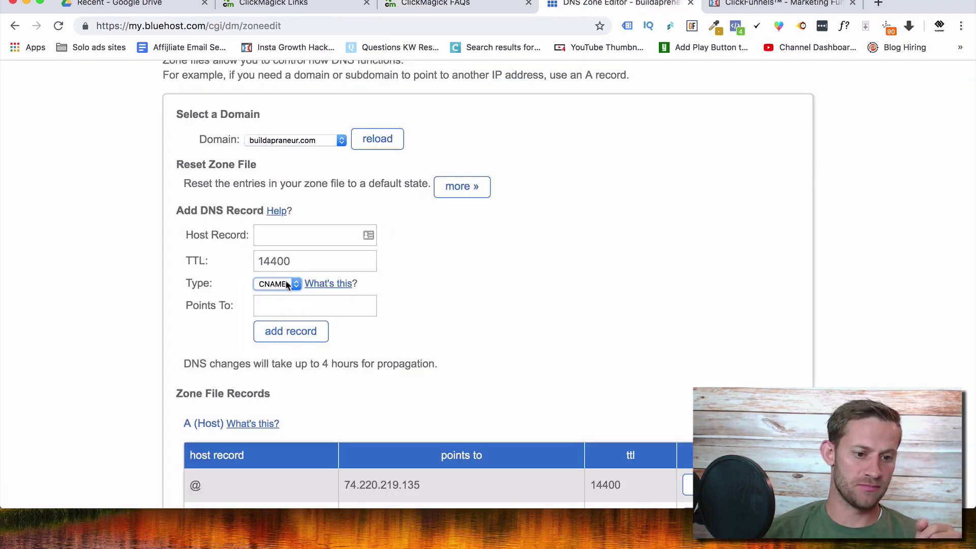
click(296, 241)
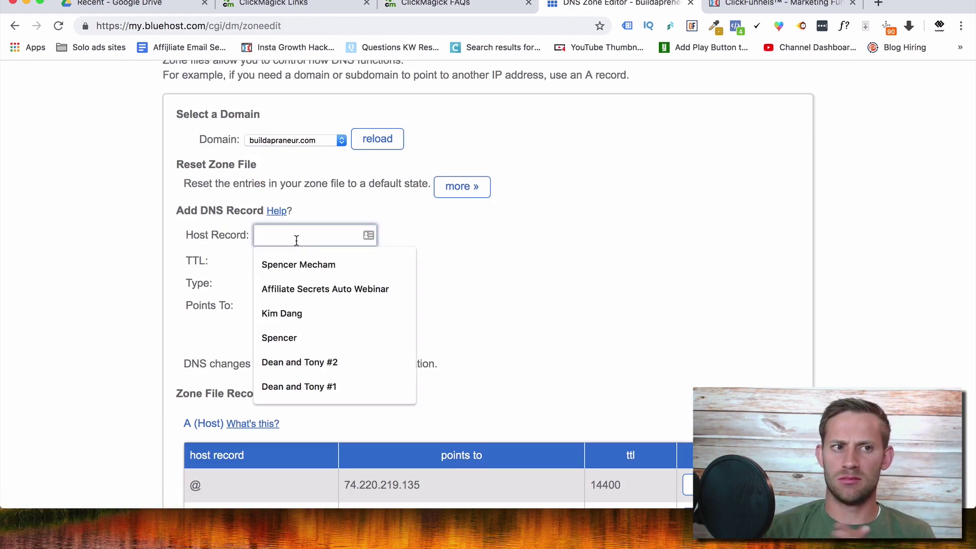
text(t)
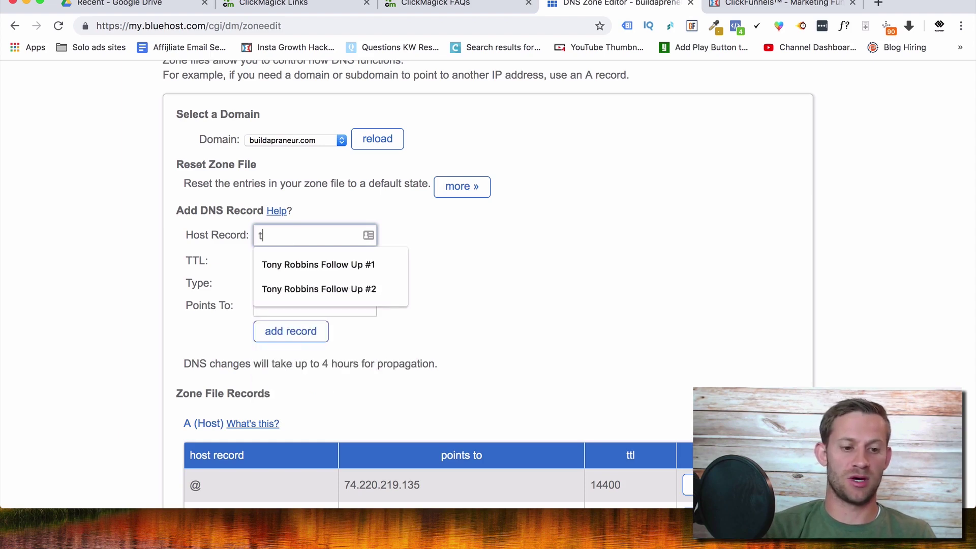
key(Tab)
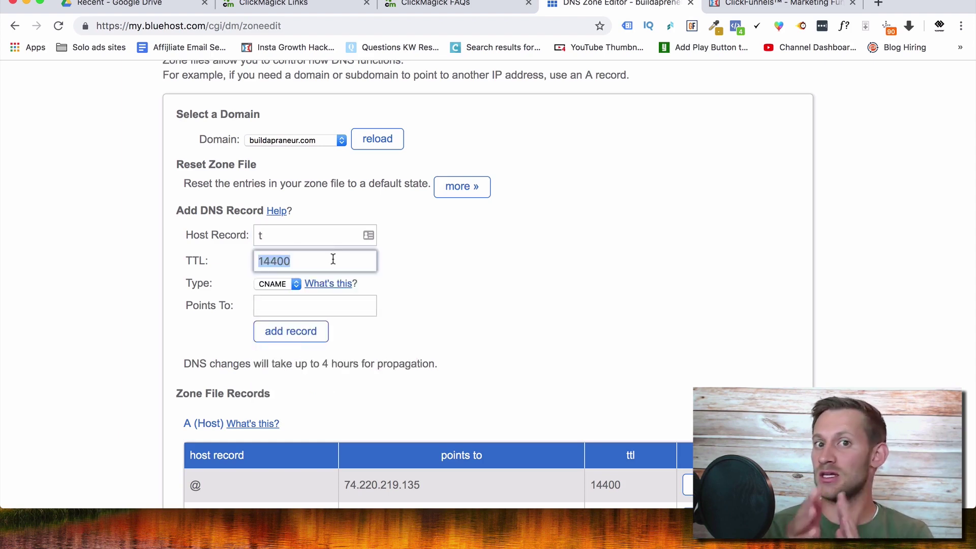
click(313, 305)
key(super+v)
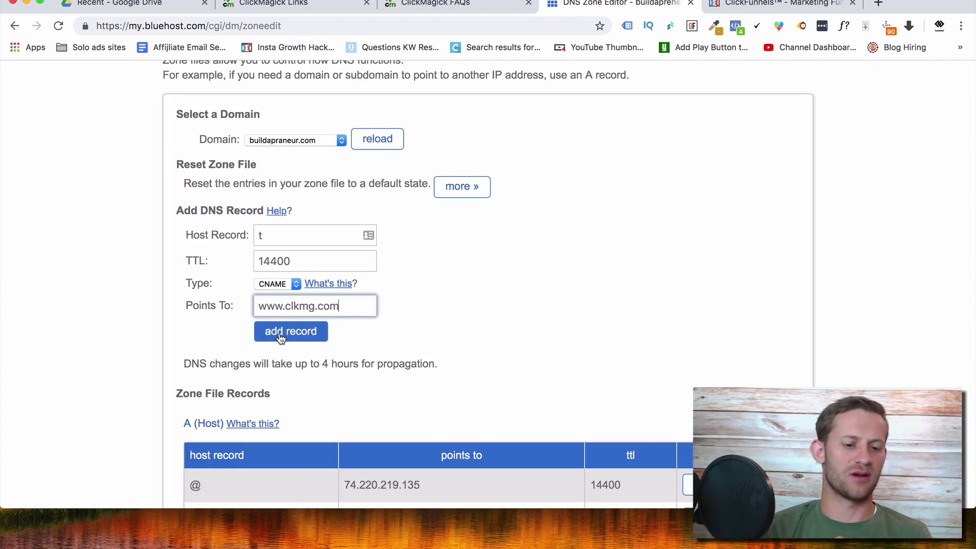
Step: Return to ClickMagick, close the custom domain instructions and go back to the Domain Manager
click(448, 3)
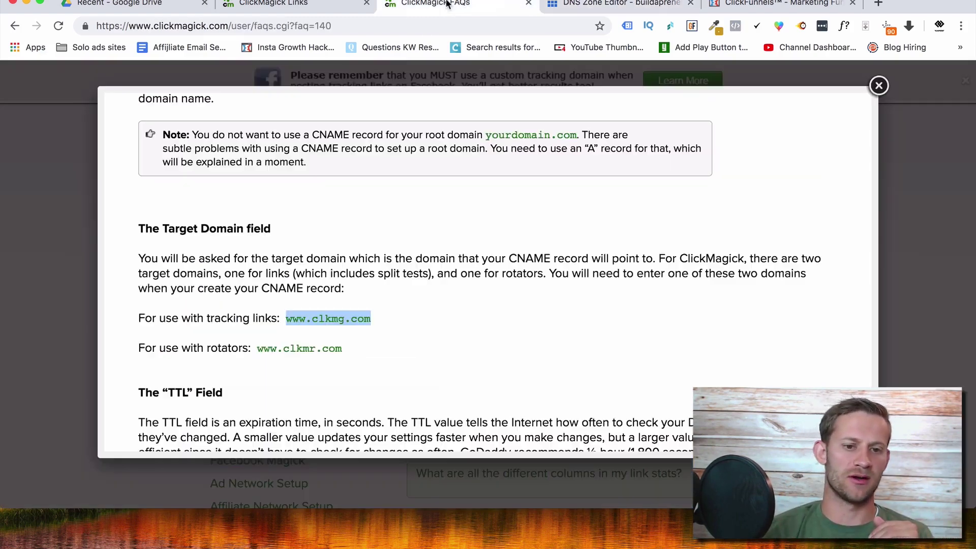
click(305, 4)
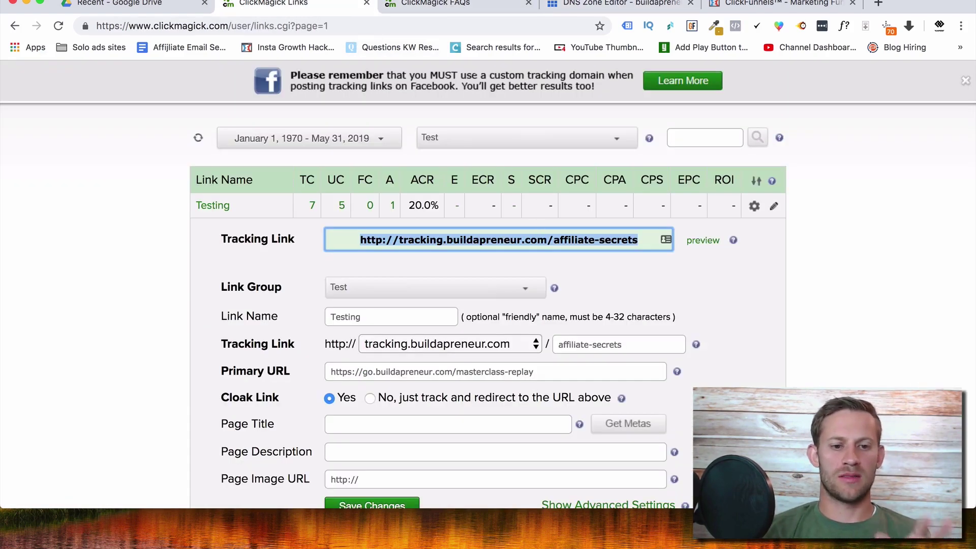
click(513, 4)
click(878, 84)
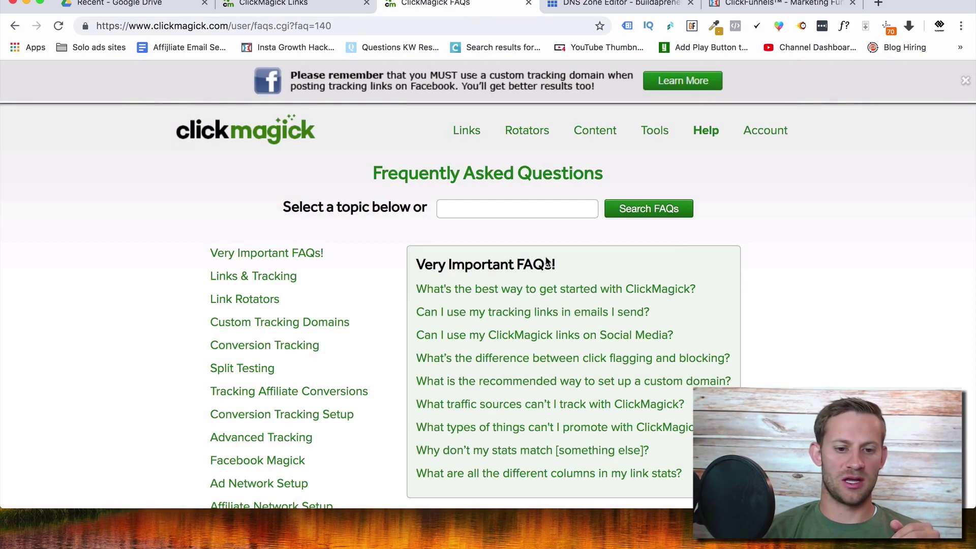
click(17, 26)
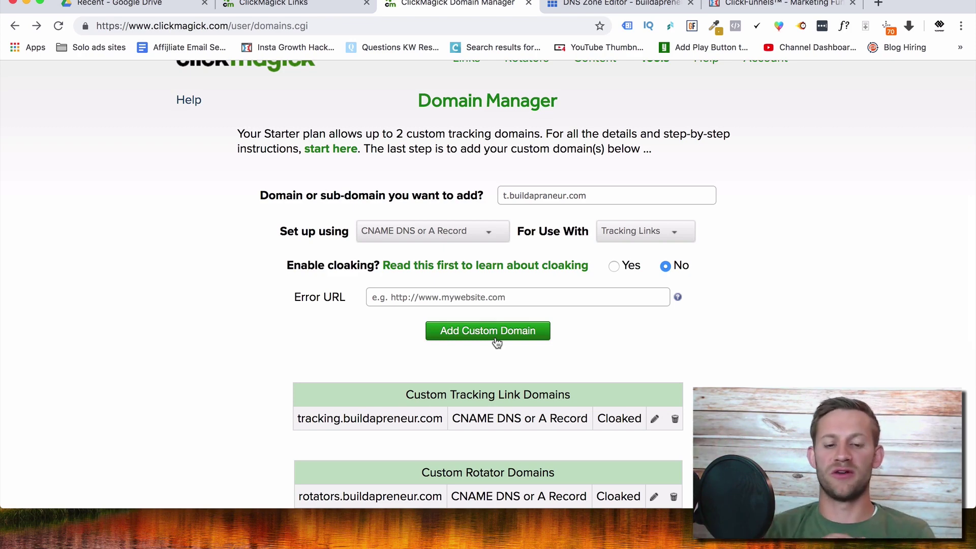
Step: Start a new tracking link in ClickMagick and check which tracking domains are available for it
scroll(497, 343, up, 2)
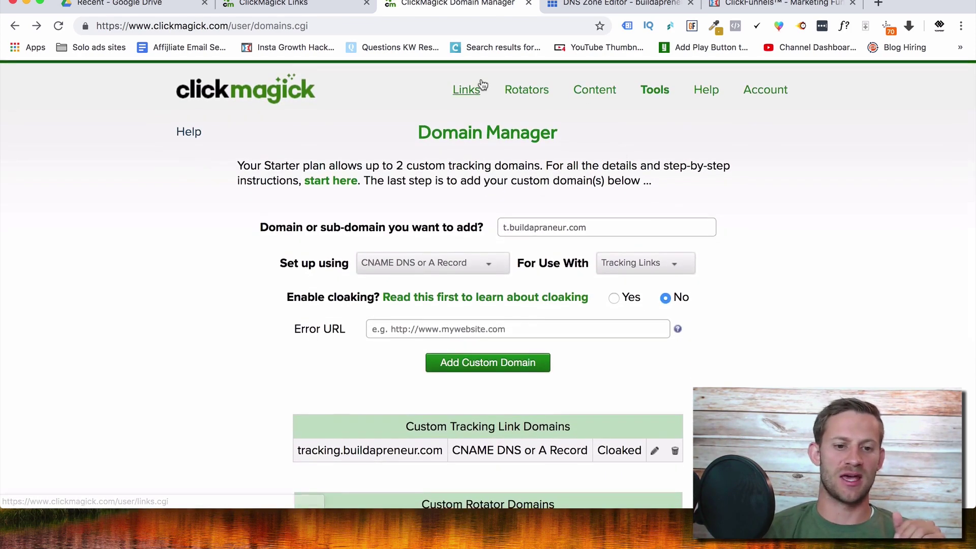
click(463, 92)
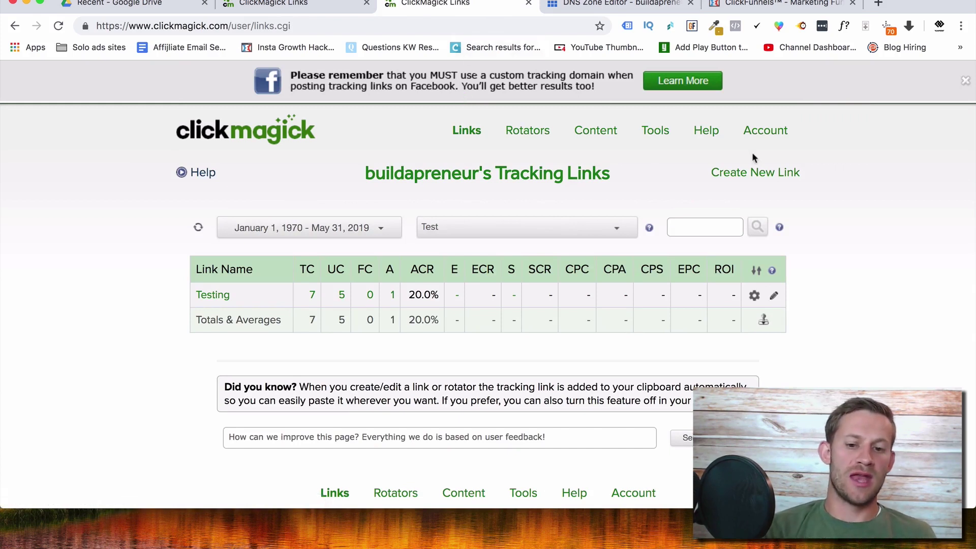
click(751, 173)
click(405, 286)
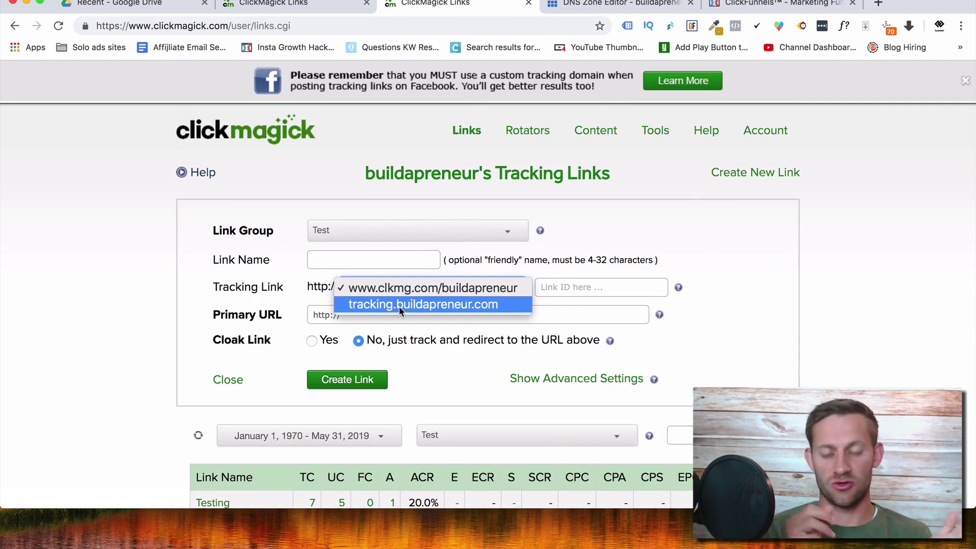
click(657, 239)
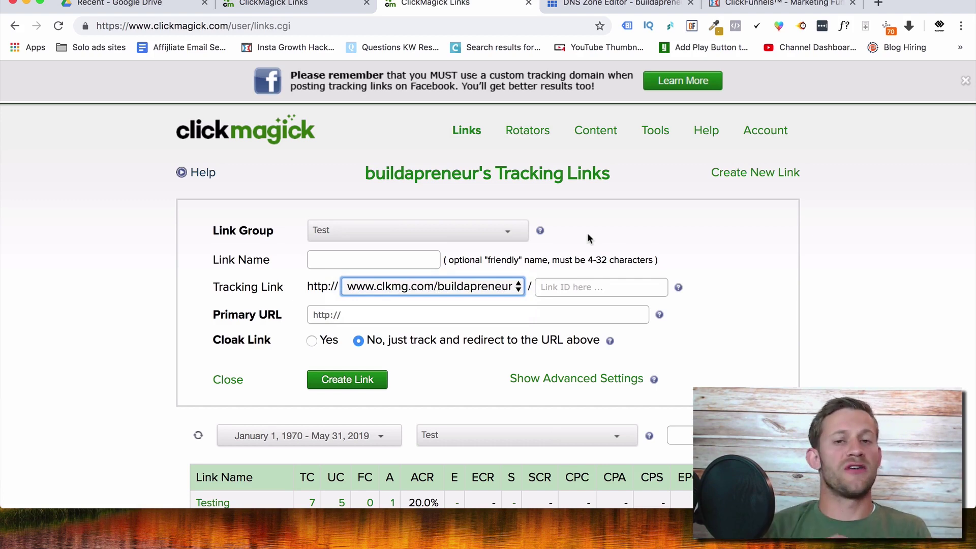
Step: Try to open go.buildapreneur.com/recommends/funnel-builder-secrets in a new browser tab
click(878, 3)
text(recomm)
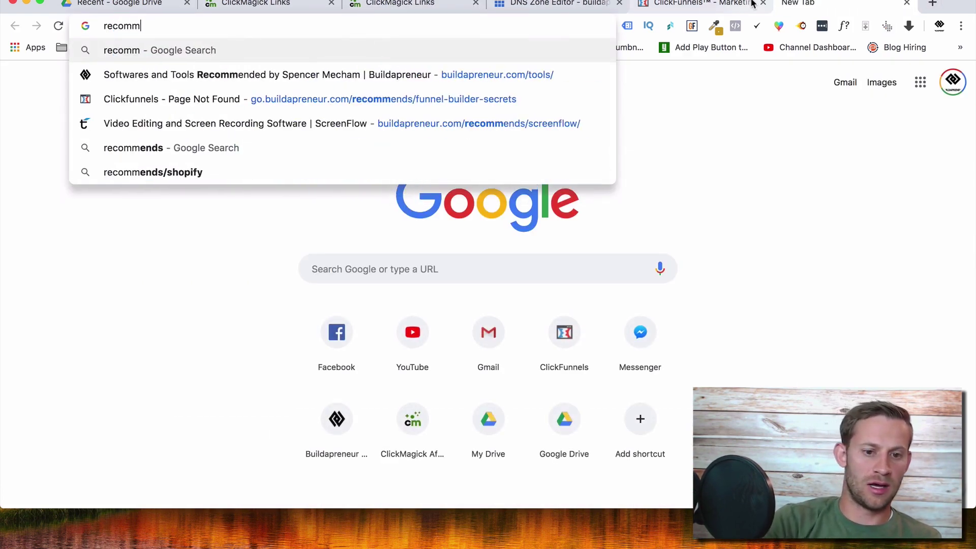
click(498, 98)
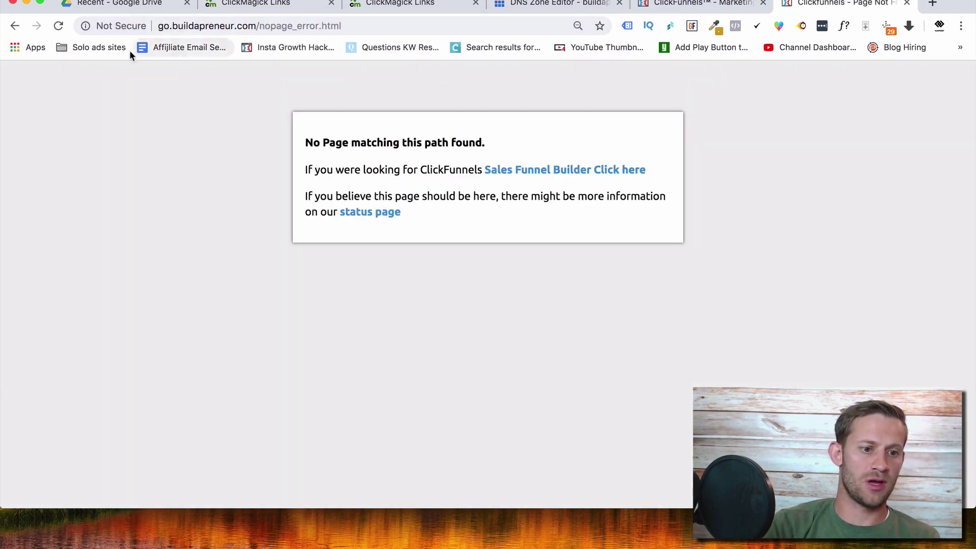
click(14, 26)
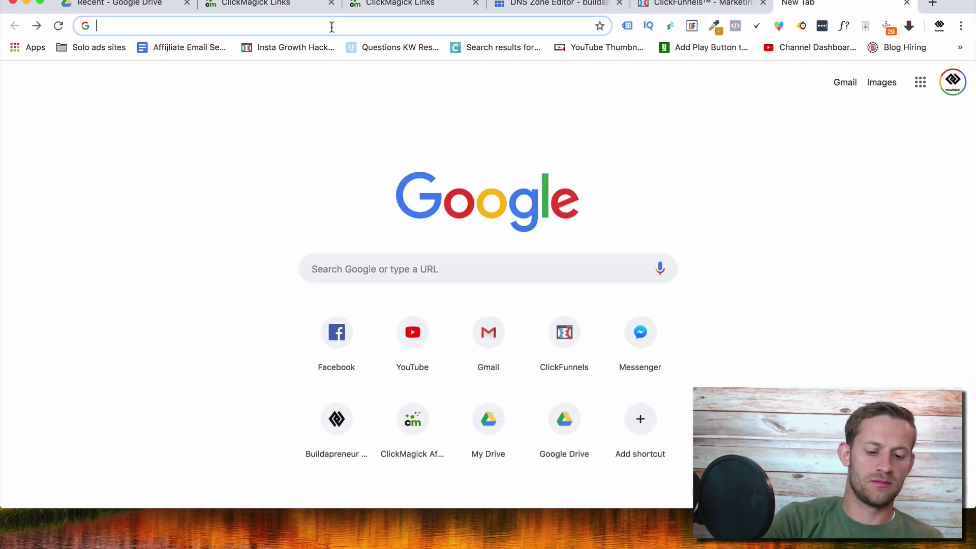
Step: Load buildapreneur.com/recommends/screenflow/ and copy the full address of the ScreenFlow page it leads to
text(recommends)
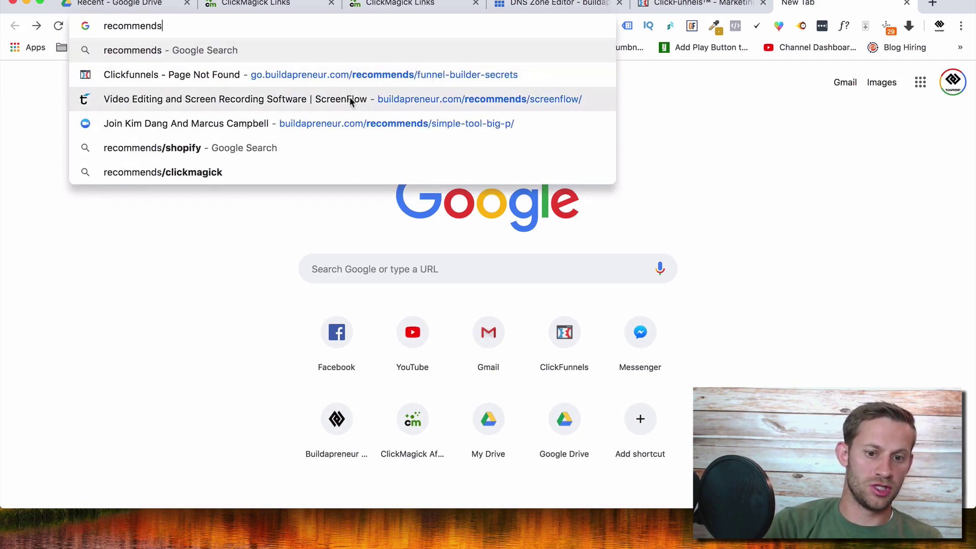
click(350, 102)
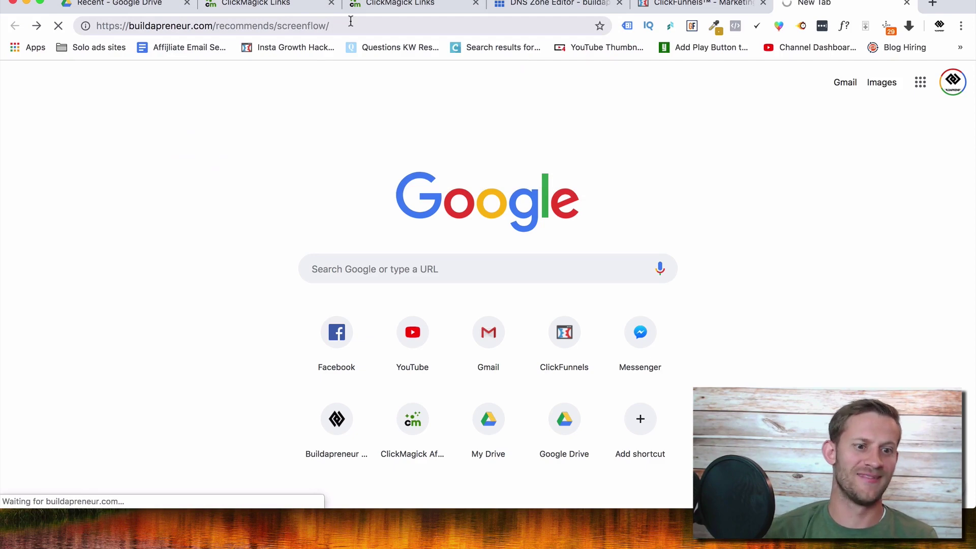
click(336, 27)
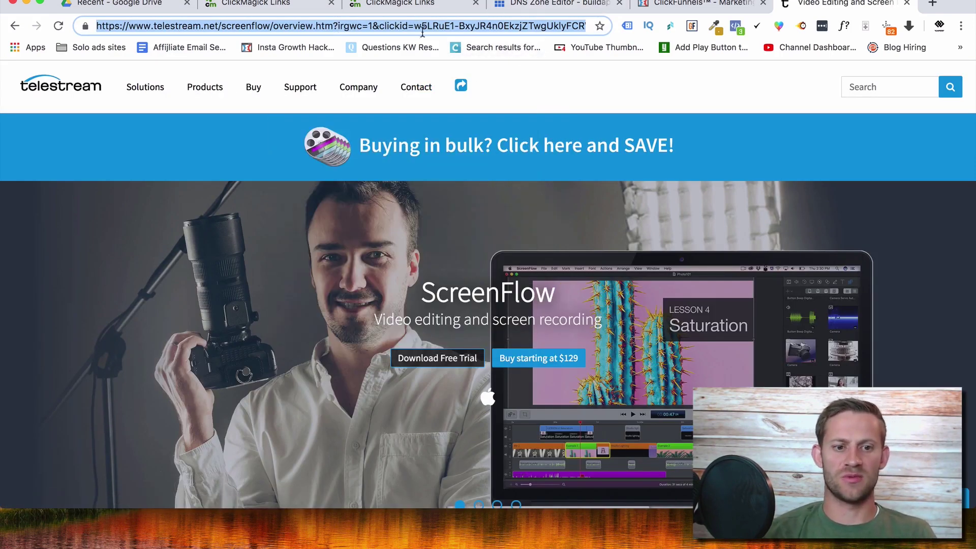
Step: Back in ClickMagick's new link form, name the link Screenflow and keep it in the Test link group
click(717, 6)
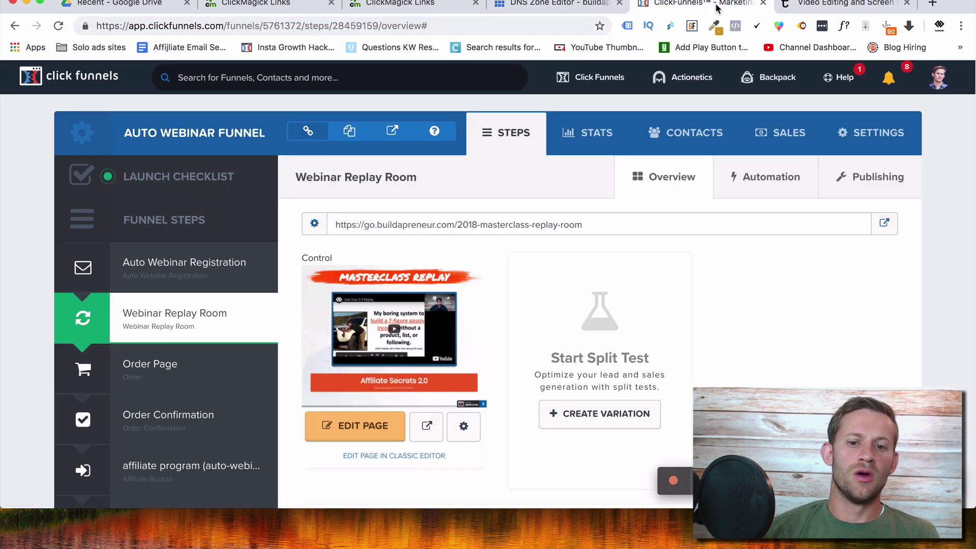
click(534, 7)
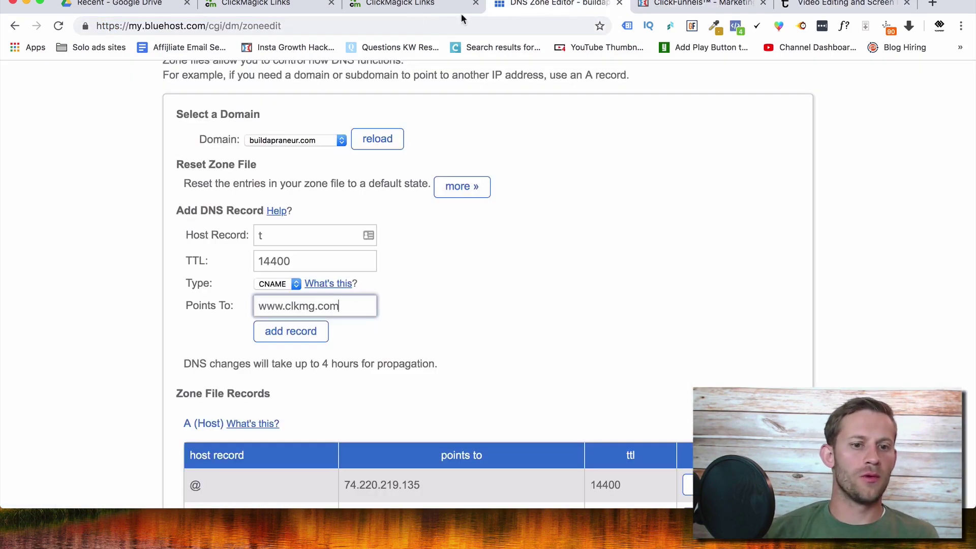
click(402, 6)
click(344, 260)
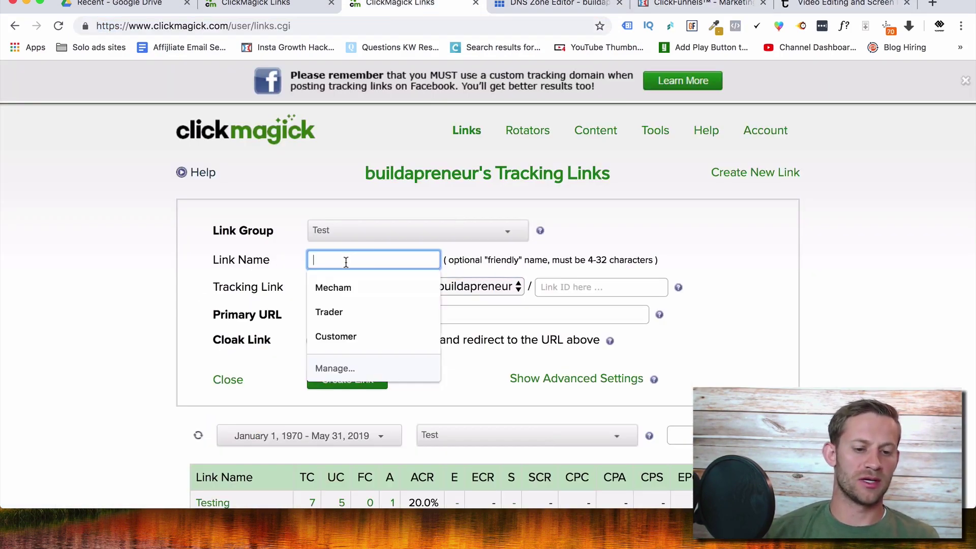
text(Screenflow)
key(Tab)
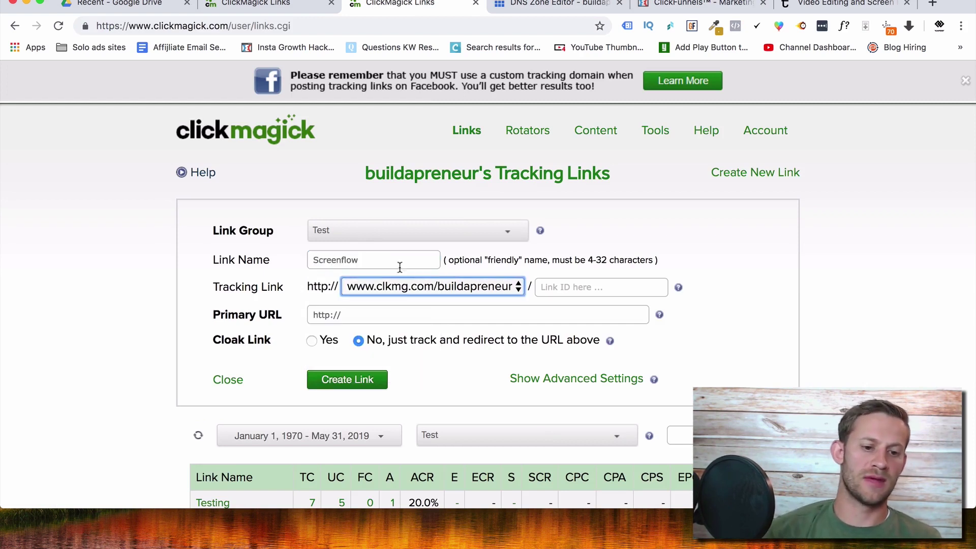
click(392, 230)
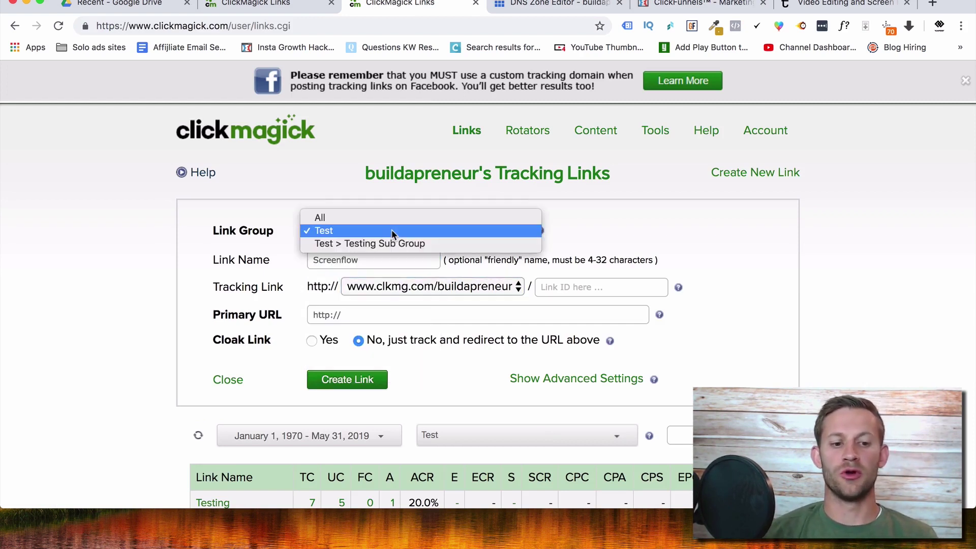
click(392, 230)
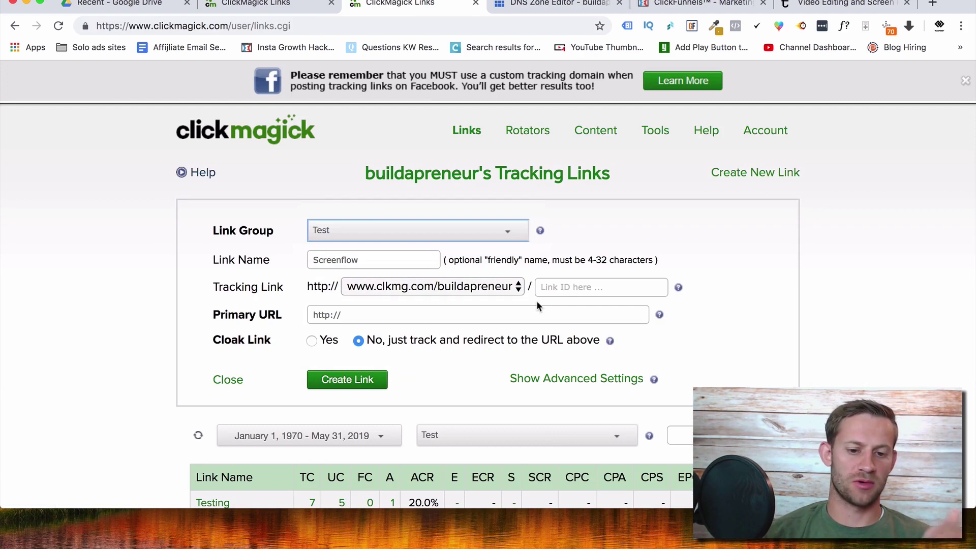
Step: Set the link ID to screenflow and choose tracking.buildapreneur.com as the tracking domain
click(571, 290)
text(screenflow)
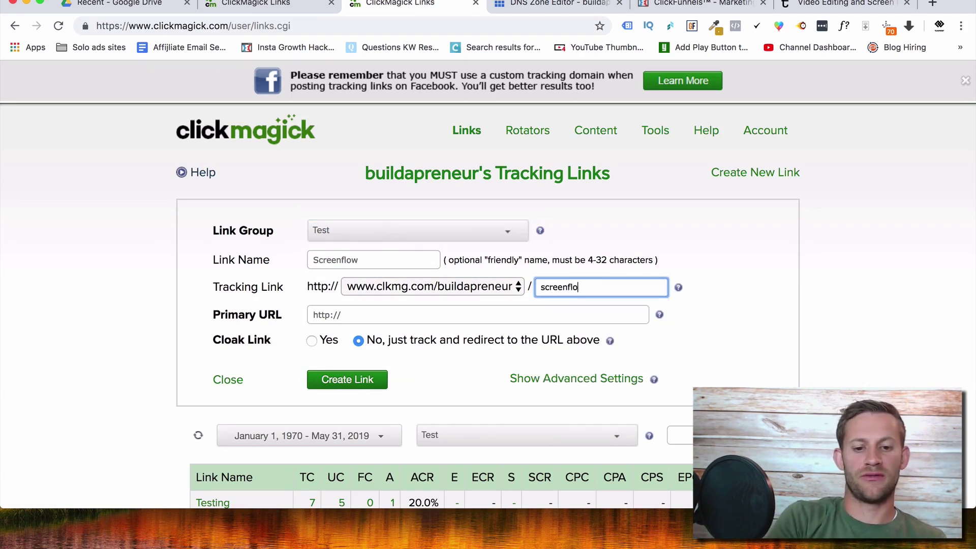
click(492, 293)
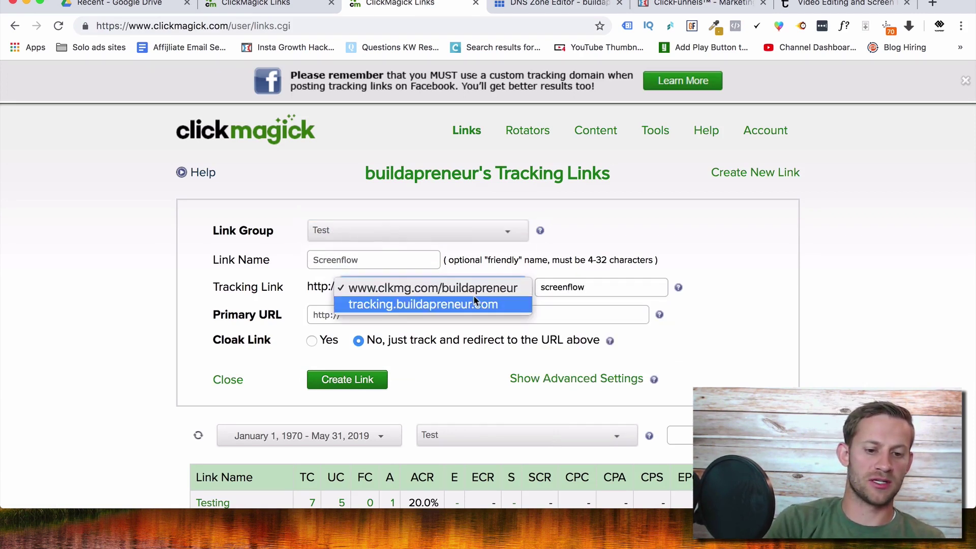
click(474, 301)
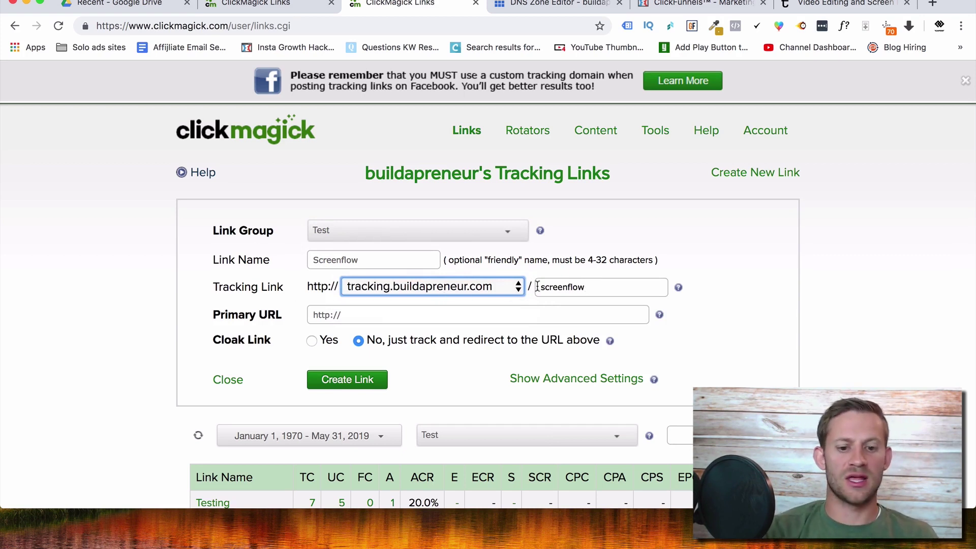
Step: Paste the copied ScreenFlow page address as the Primary URL and try to create the link
click(339, 318)
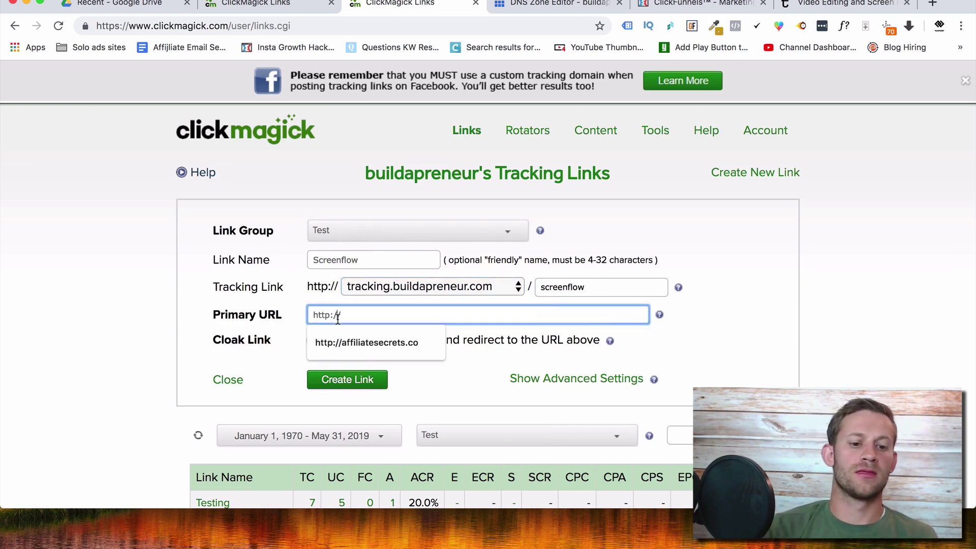
key(ctrl+v)
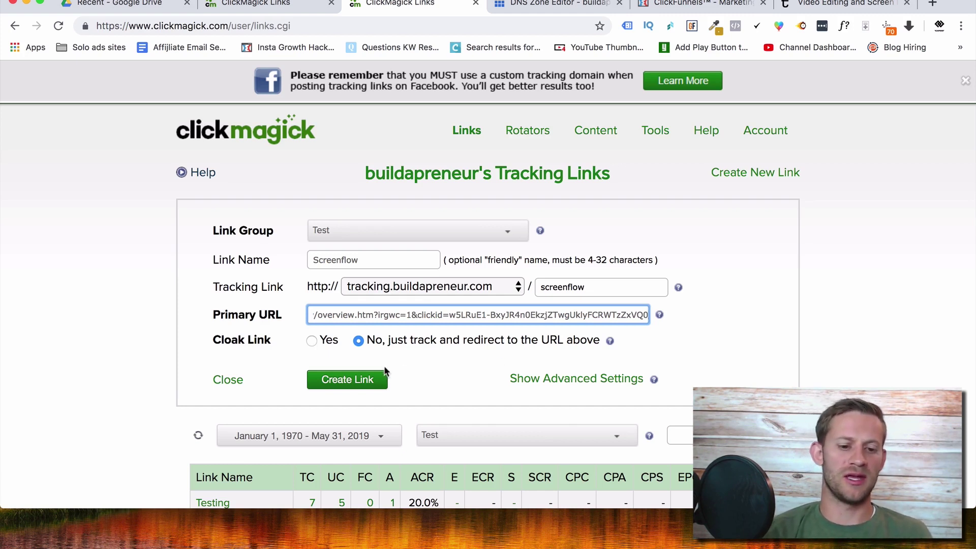
click(355, 376)
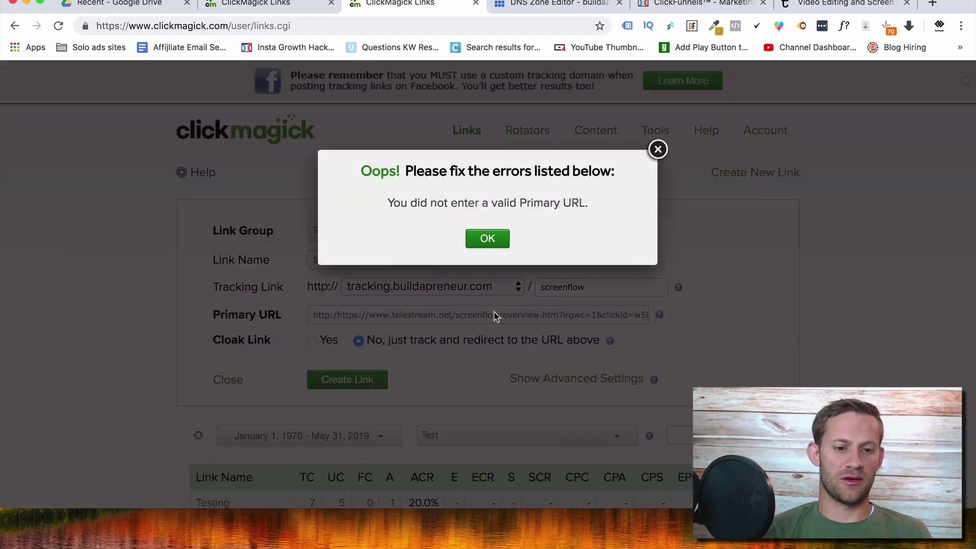
click(489, 240)
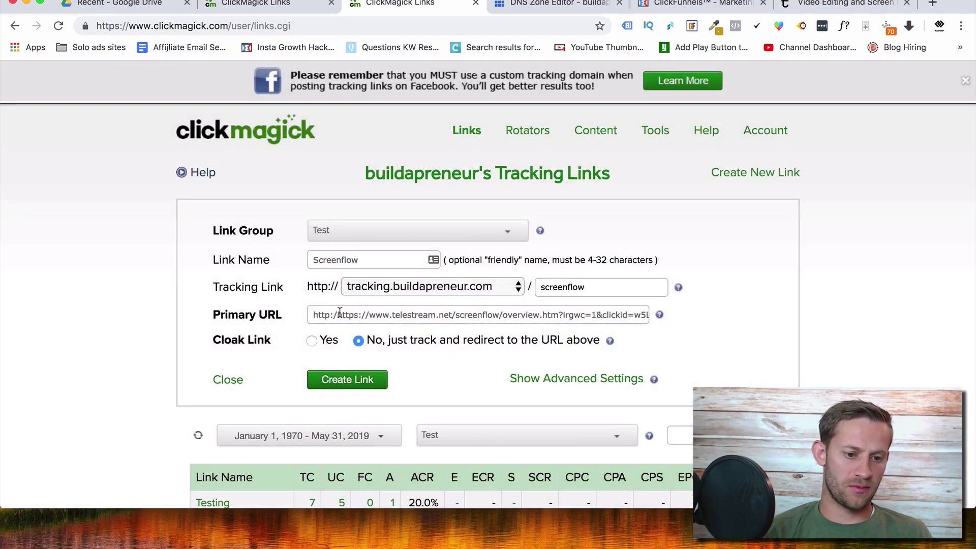
Step: Remove the extra http:/ prefix from the start of the Primary URL and create the Screenflow link
click(336, 315)
drag(336, 315, 289, 311)
key(BackSpace)
click(338, 378)
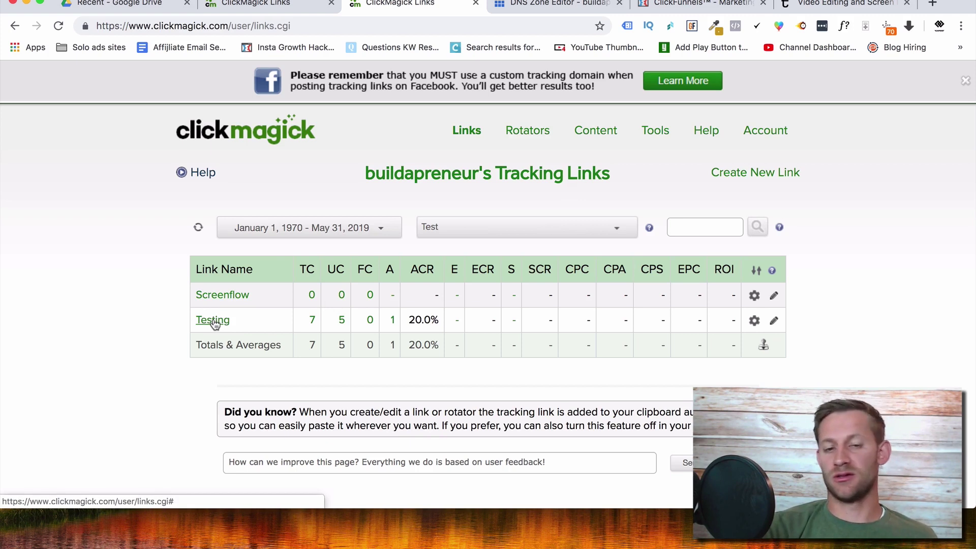
Step: Open the details of the Testing link and copy its tracking link
mouse_move(214, 323)
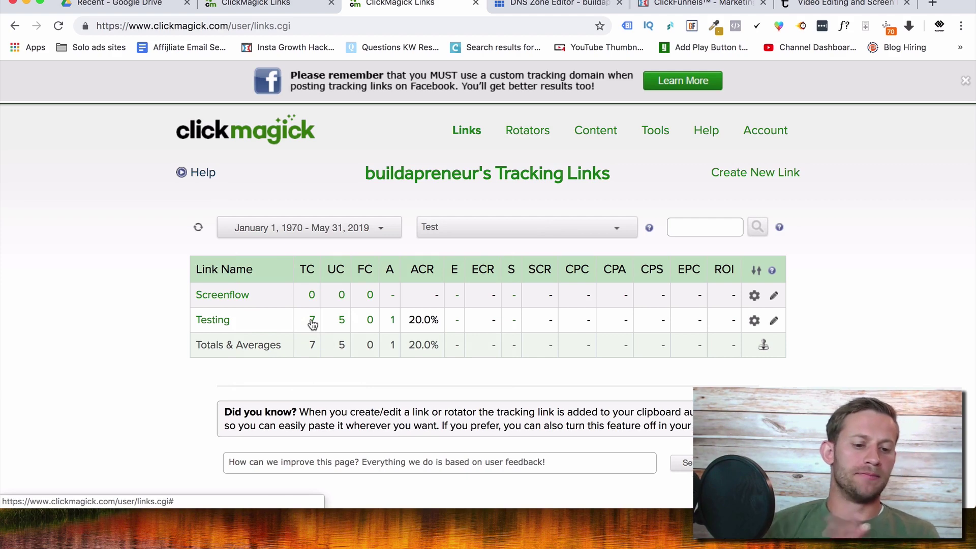
click(222, 321)
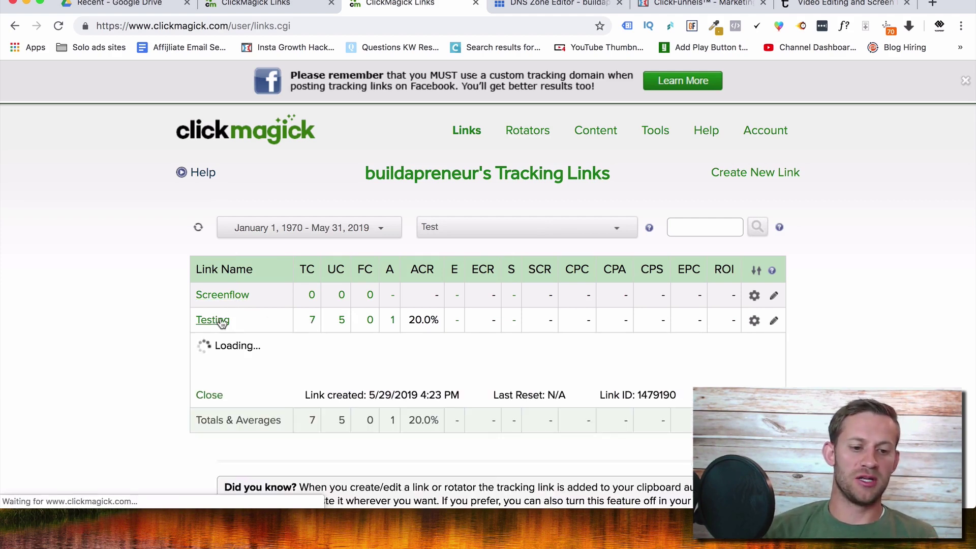
scroll(466, 363, down, 1)
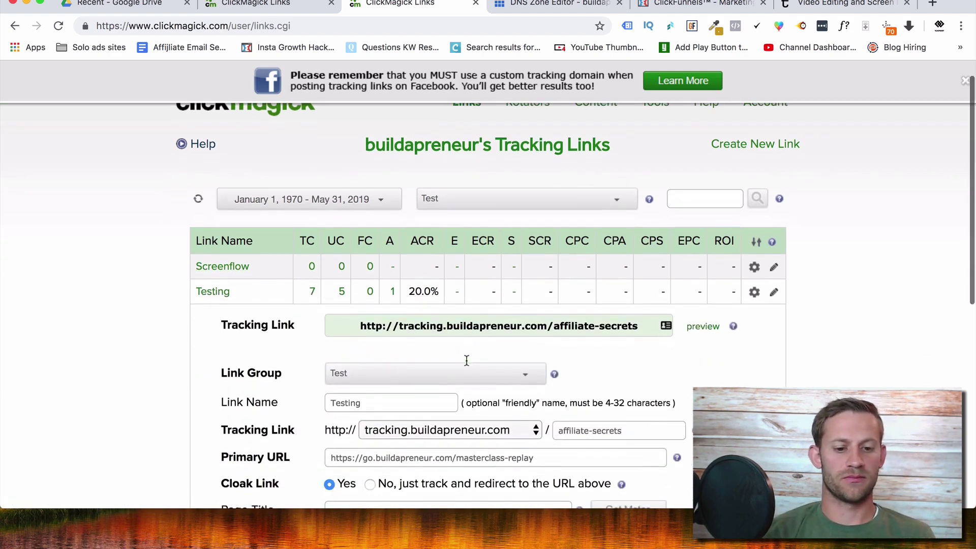
click(468, 328)
key(super+c)
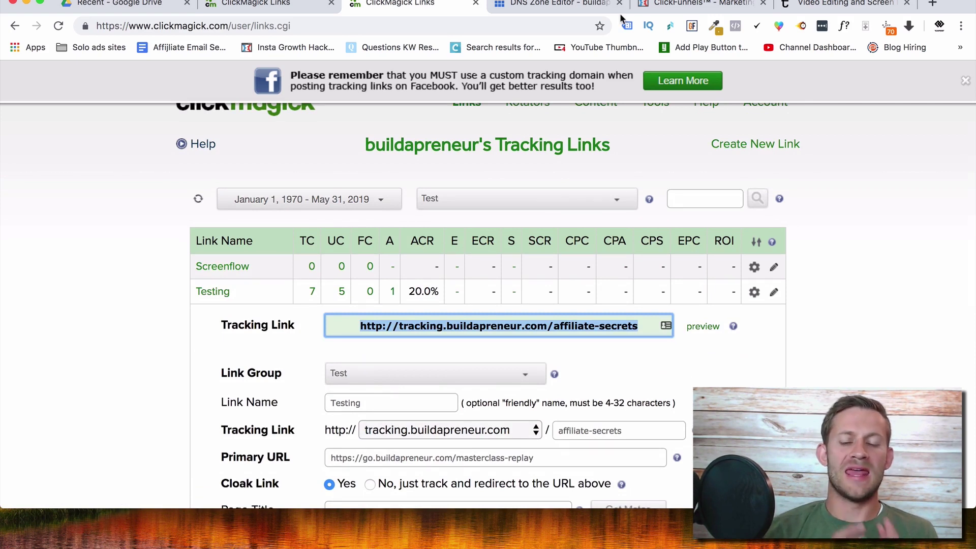
Step: Paste the copied tracking link as the address in a new browser tab and append the sub-IDs /yt/video-about-clickmagick
click(933, 5)
key(super+v)
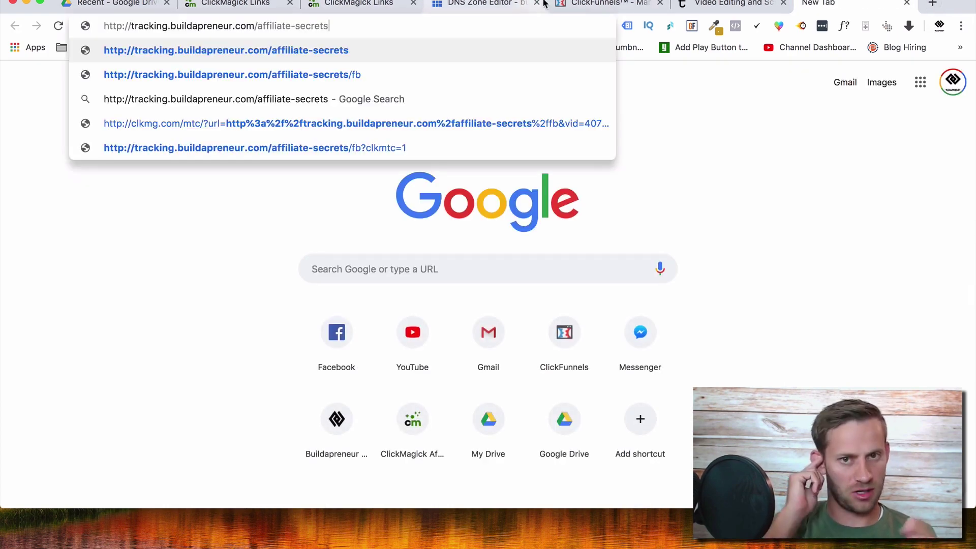
text(/)
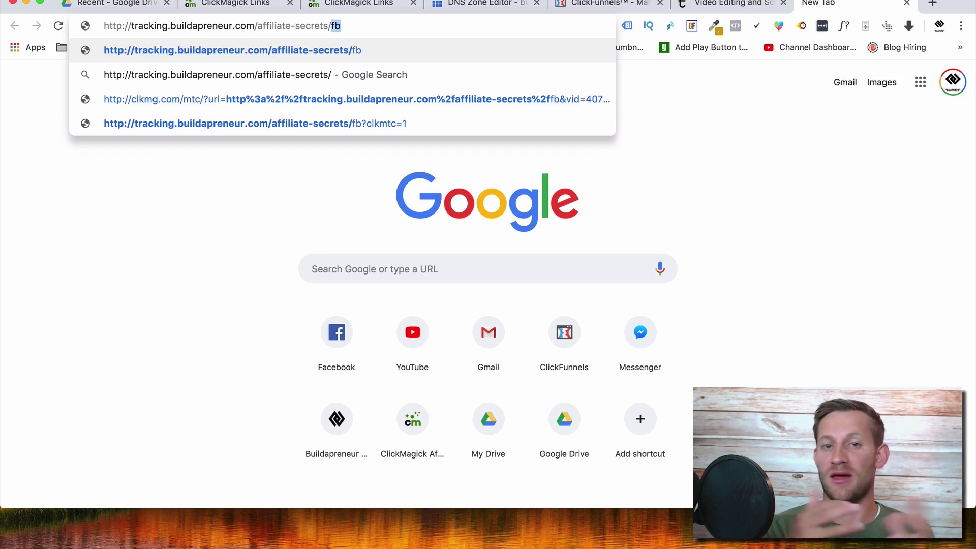
text(yt)
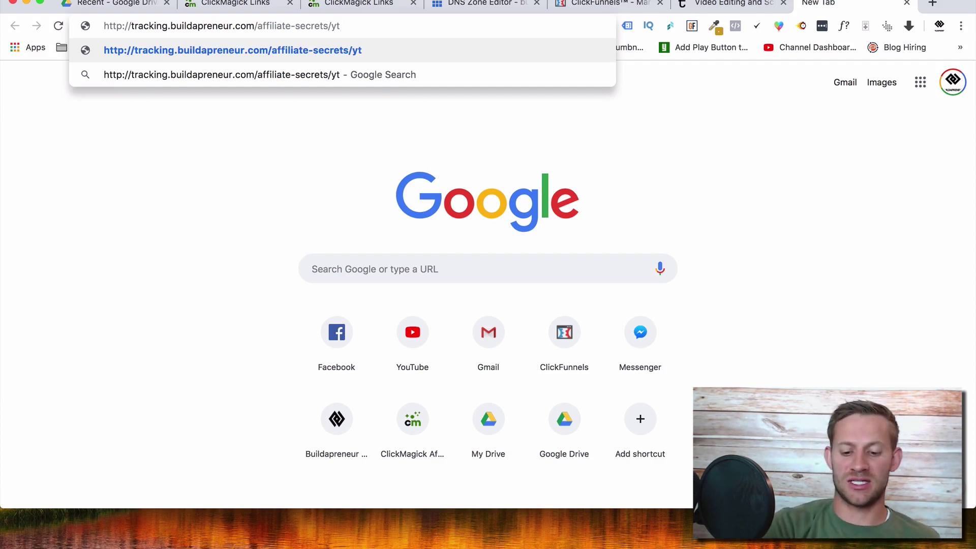
text(/)
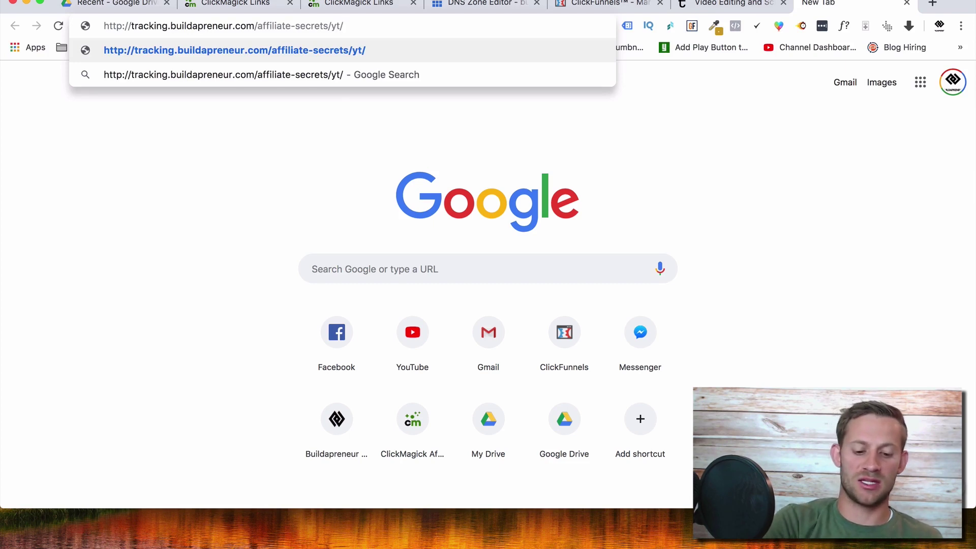
text(video-about-)
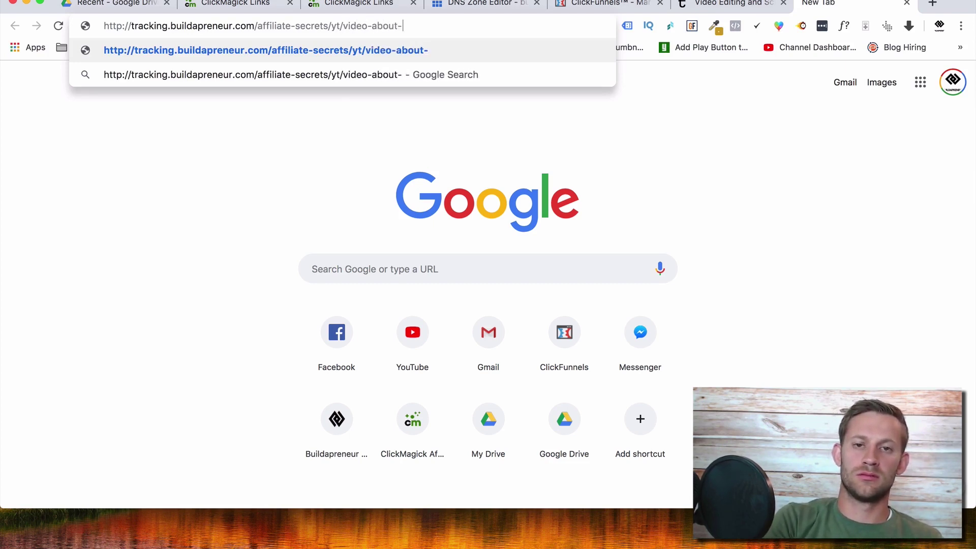
text(clickmagick)
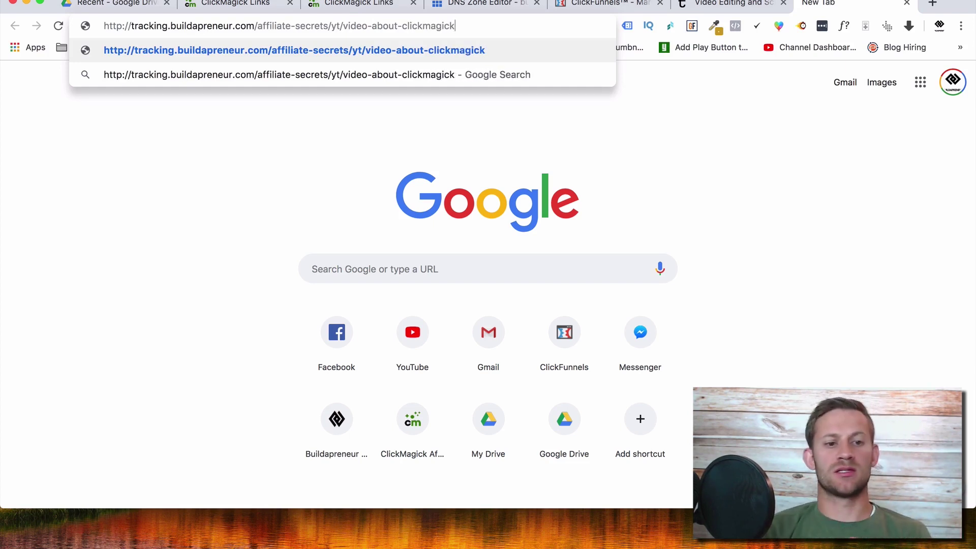
Step: Replace the yt traffic-source sub-ID in the tagged address with ig, and finally with fb
drag(455, 26, 103, 27)
drag(331, 31, 332, 30)
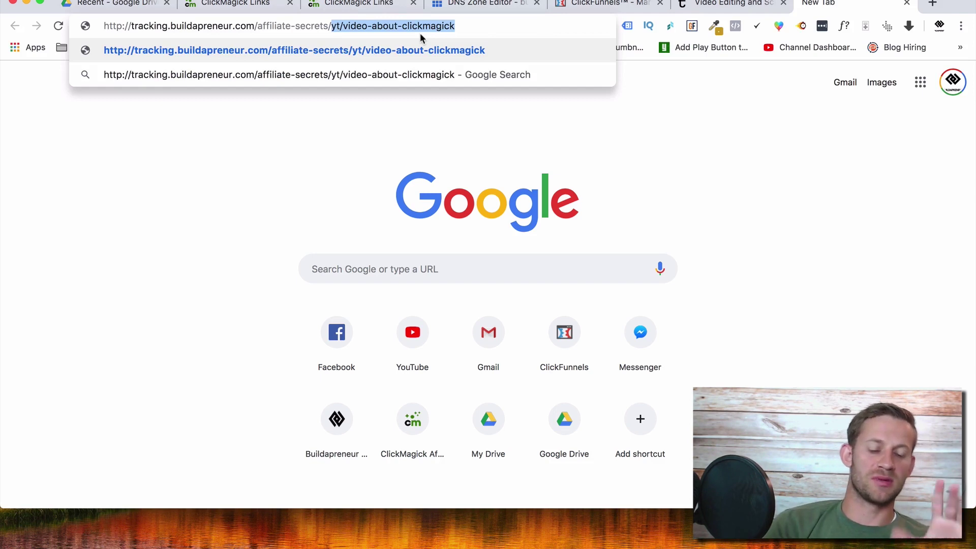
click(400, 26)
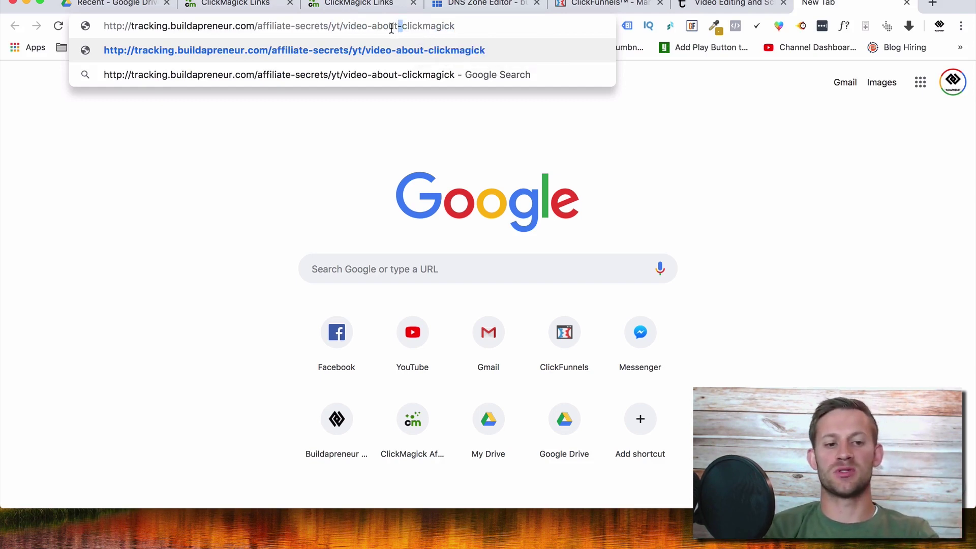
double_click(333, 27)
text(ig)
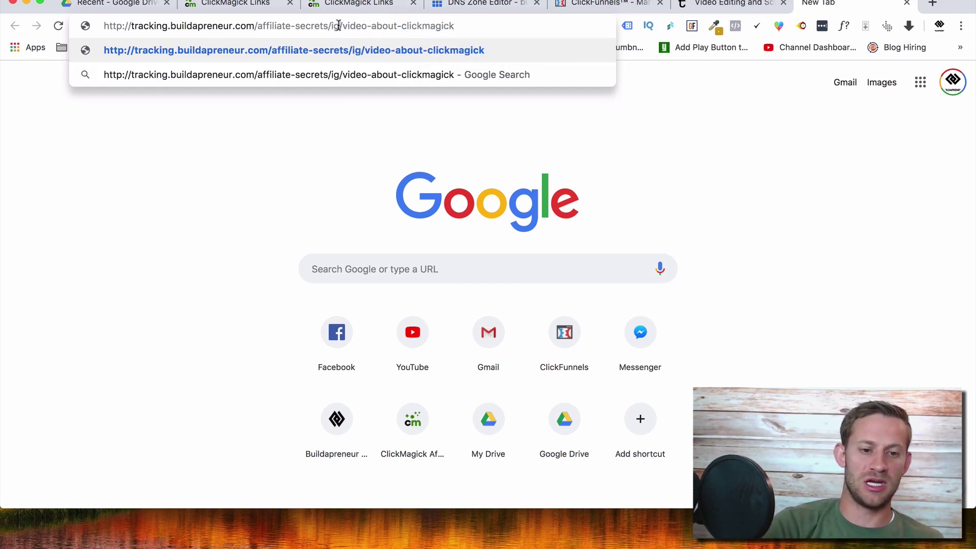
key(BackSpace)
key(BackSpace)
text(fb)
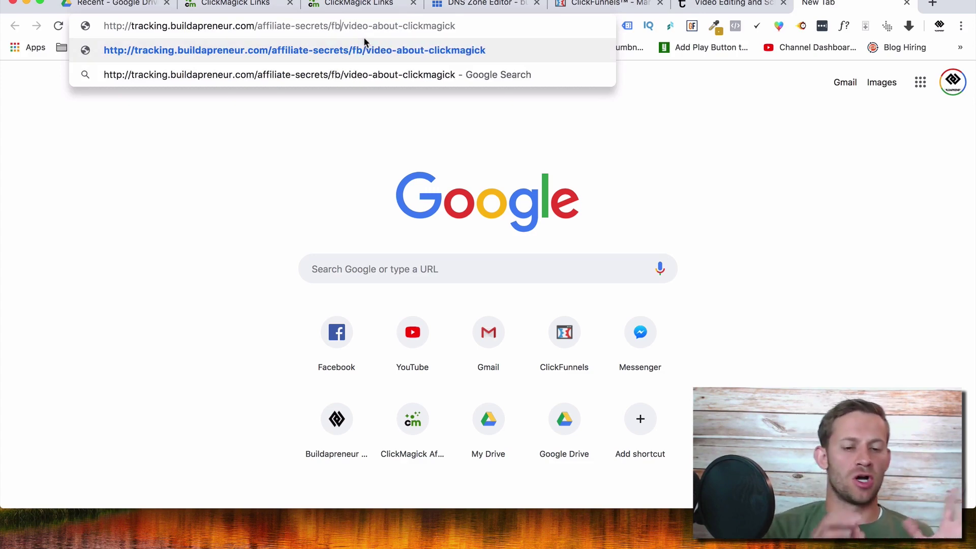
Step: Return to the ClickMagick links list and view the Testing link's total-click stats by primary URL and sub-ID
click(707, 11)
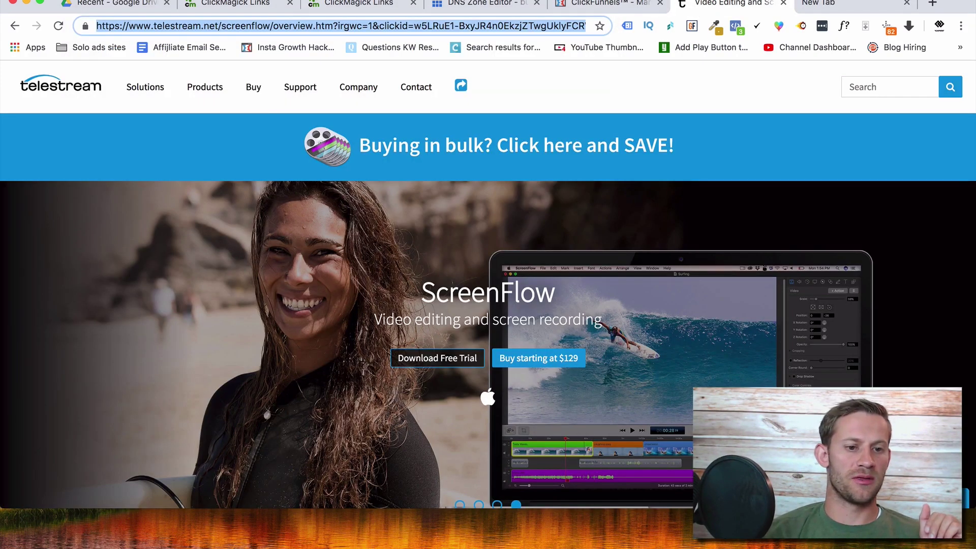
click(229, 5)
scroll(377, 359, down, 1)
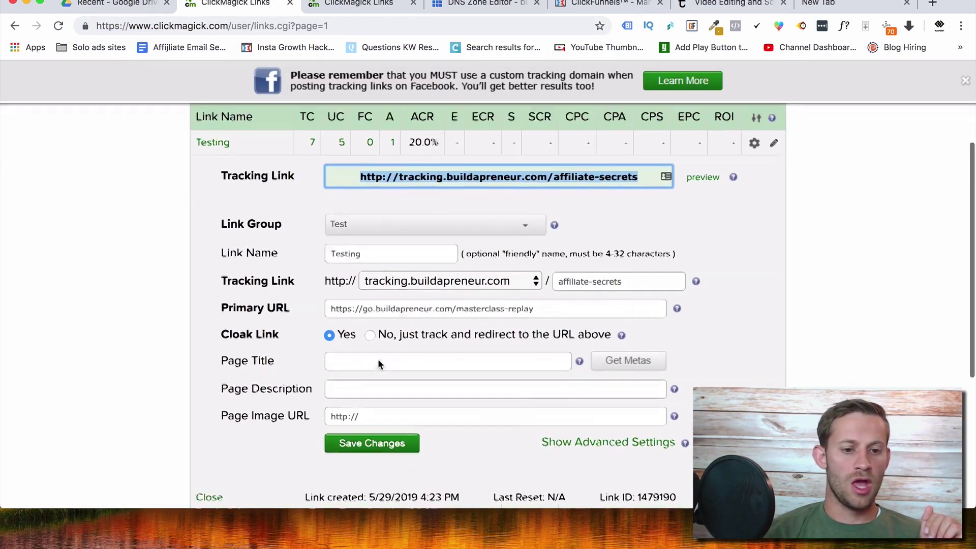
scroll(276, 288, up, 5)
click(213, 296)
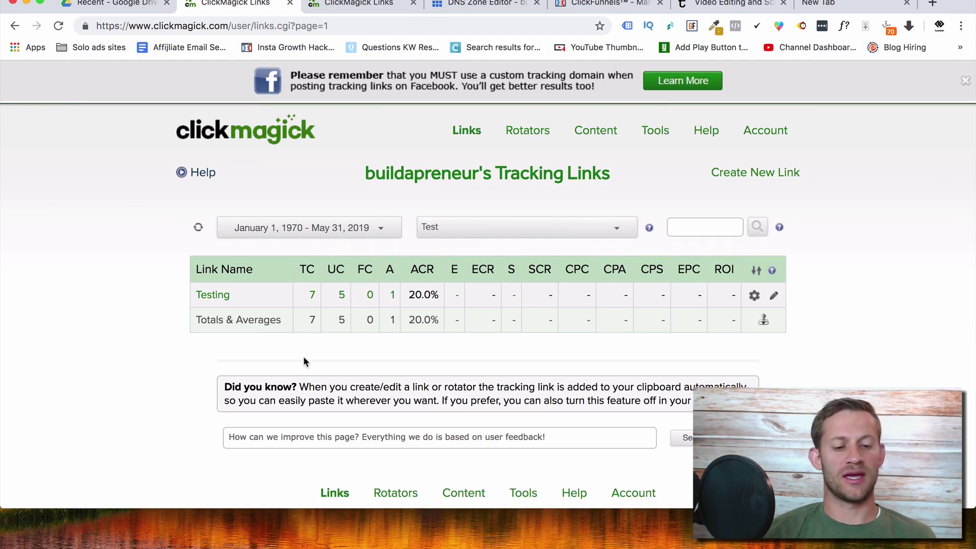
click(202, 297)
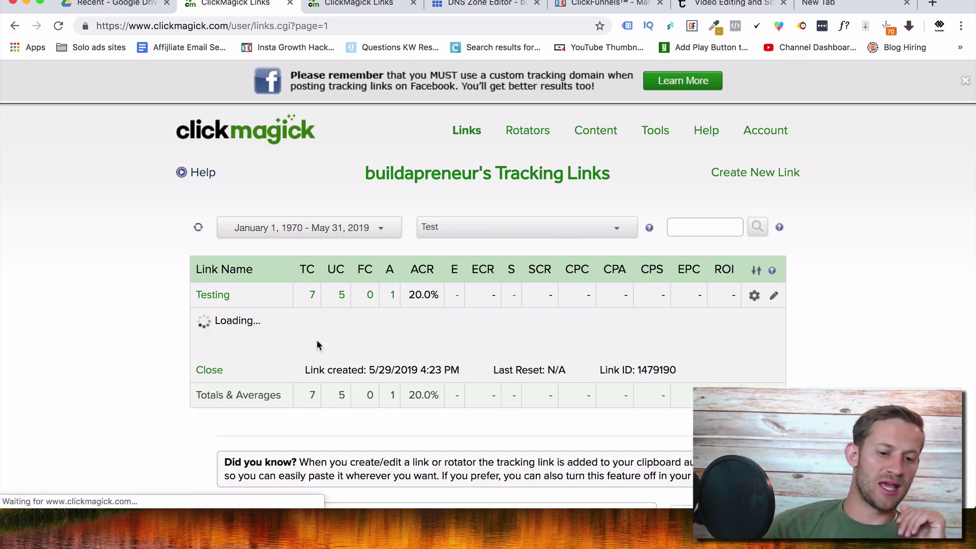
scroll(338, 364, down, 5)
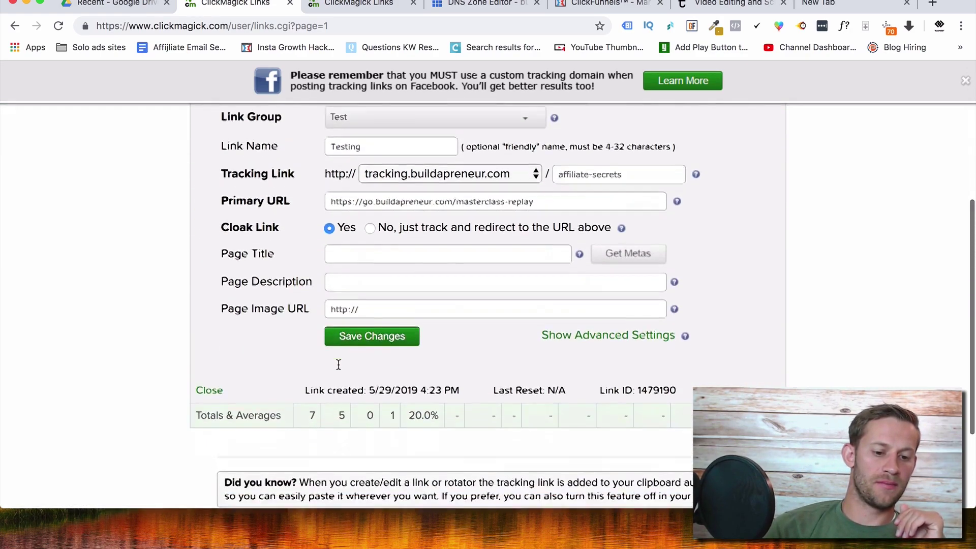
scroll(338, 364, up, 3)
click(321, 216)
scroll(323, 264, down, 2)
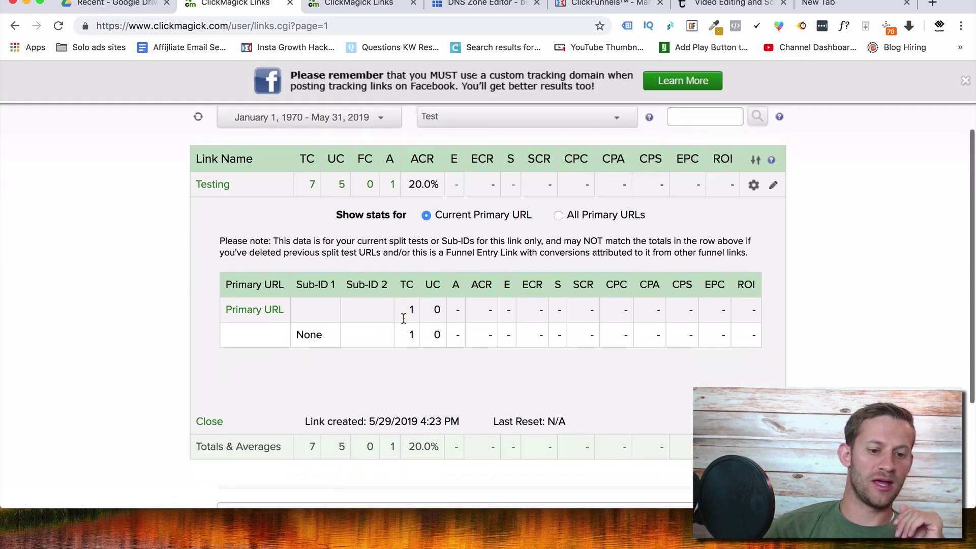
scroll(323, 288, up, 1)
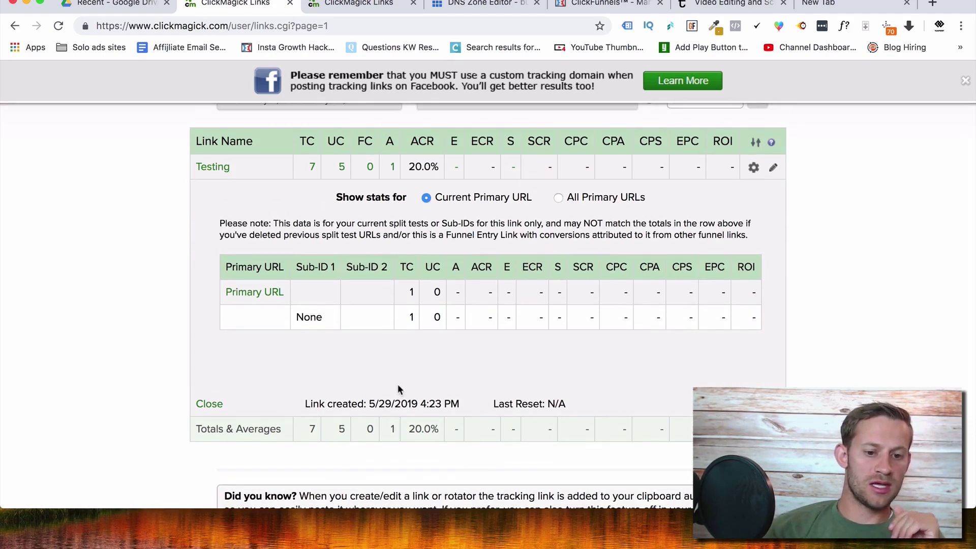
Step: Open the Testing link's unique-click log and examine the sub-IDs recorded for its individual clicks
click(341, 167)
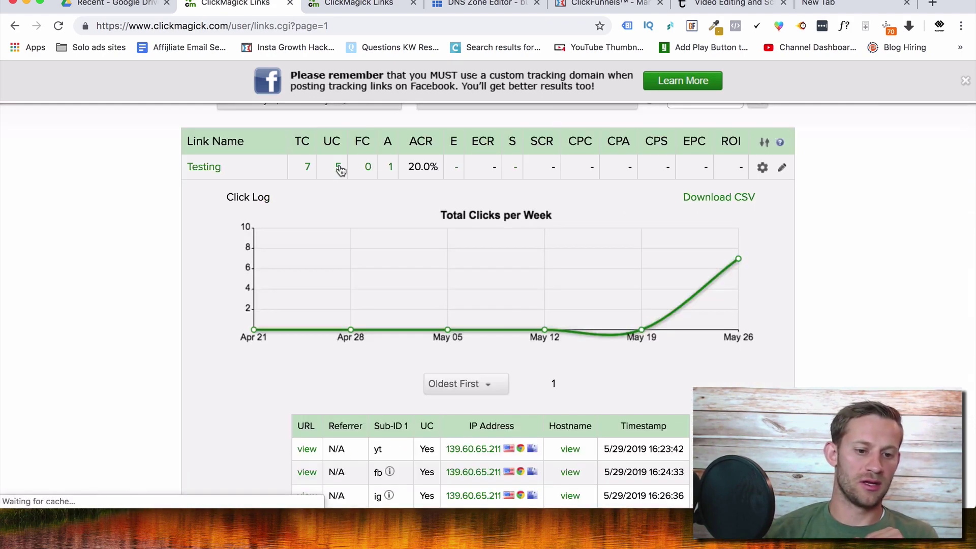
scroll(339, 247, down, 3)
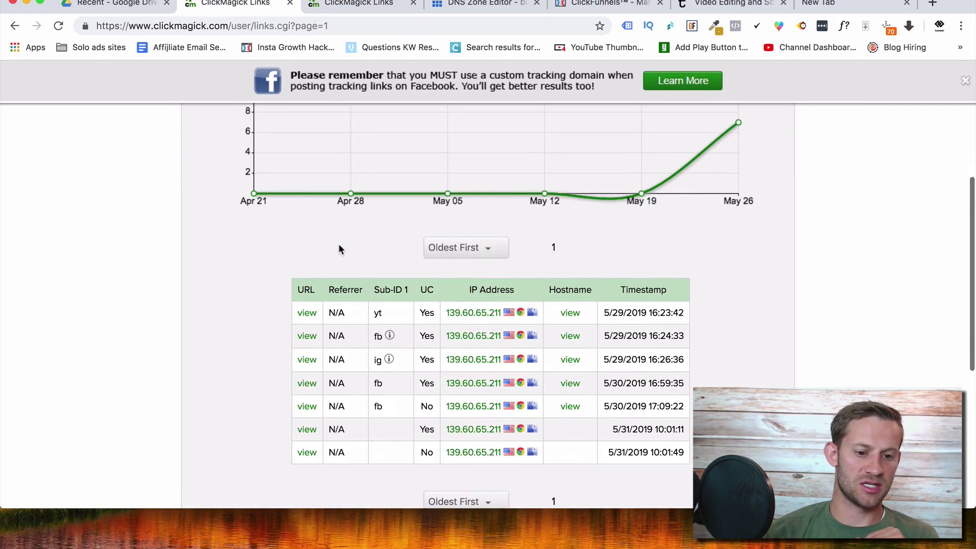
scroll(339, 247, up, 1)
scroll(338, 243, down, 2)
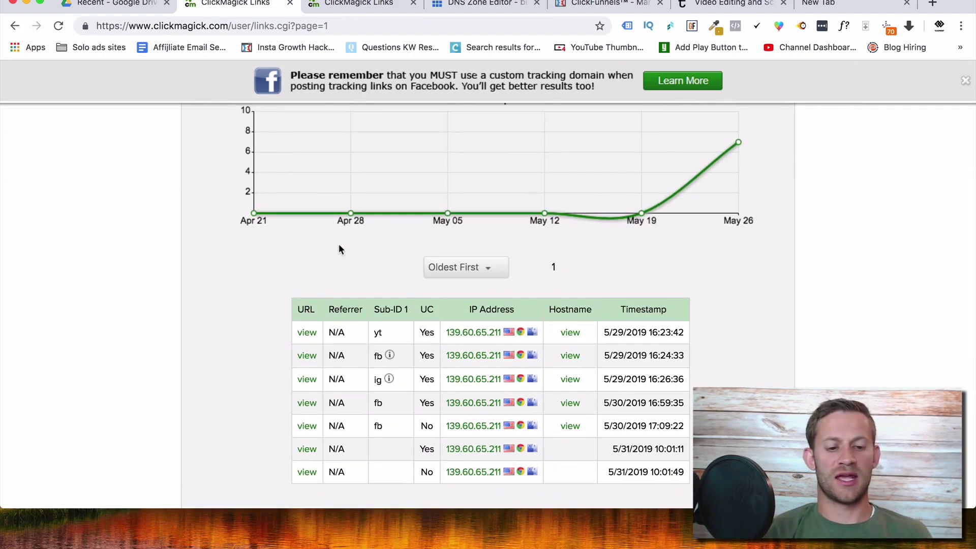
scroll(426, 422, down, 2)
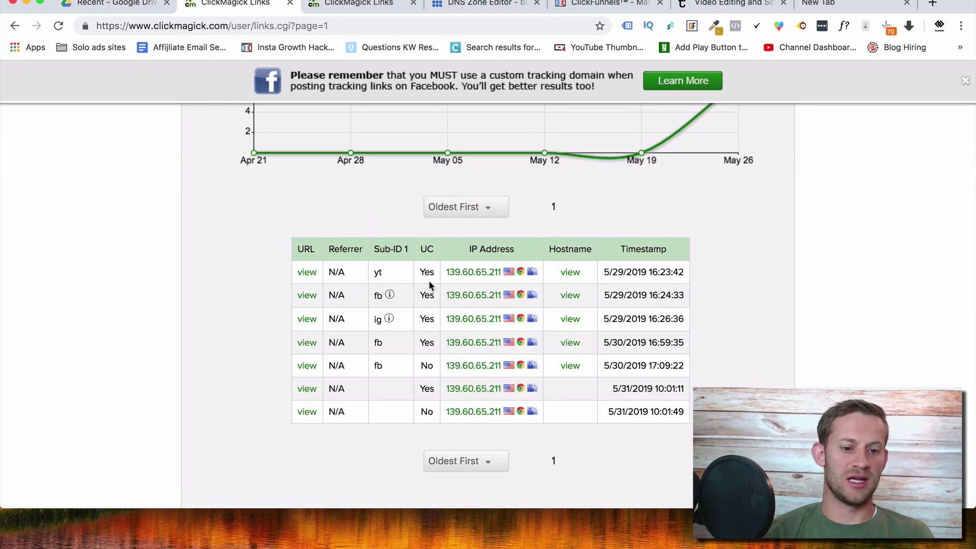
mouse_move(391, 297)
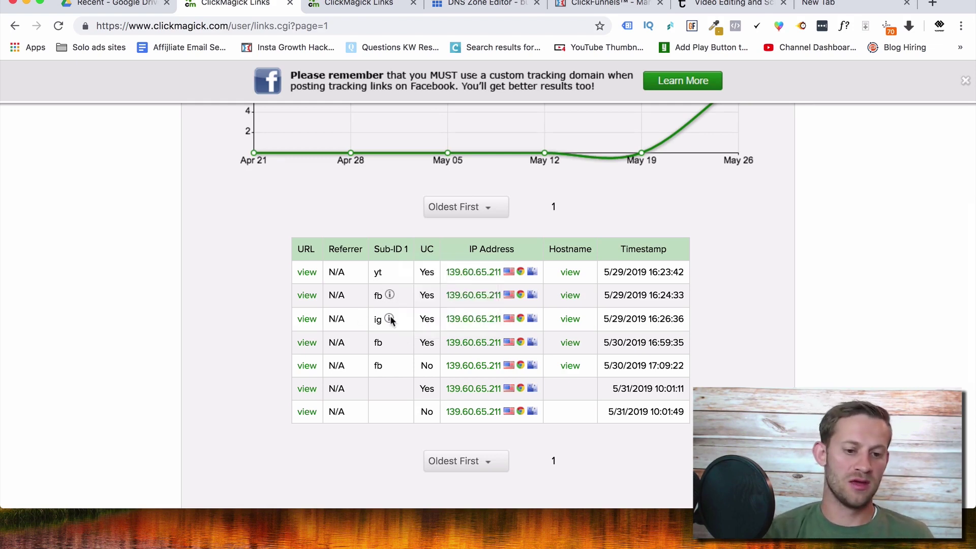
mouse_move(390, 321)
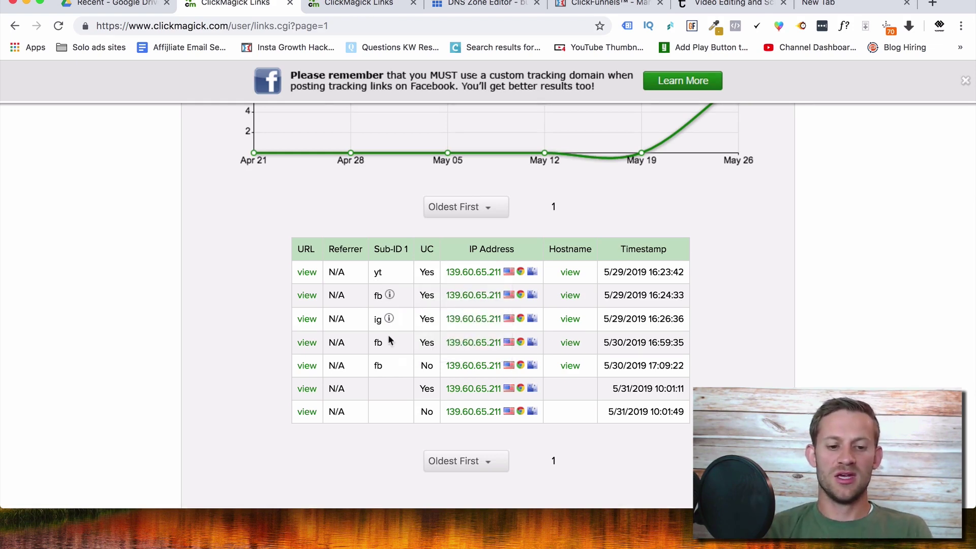
Step: Reopen the Testing link's total-click stats, and check the page its Primary URL leads to before closing that page
scroll(389, 338, up, 5)
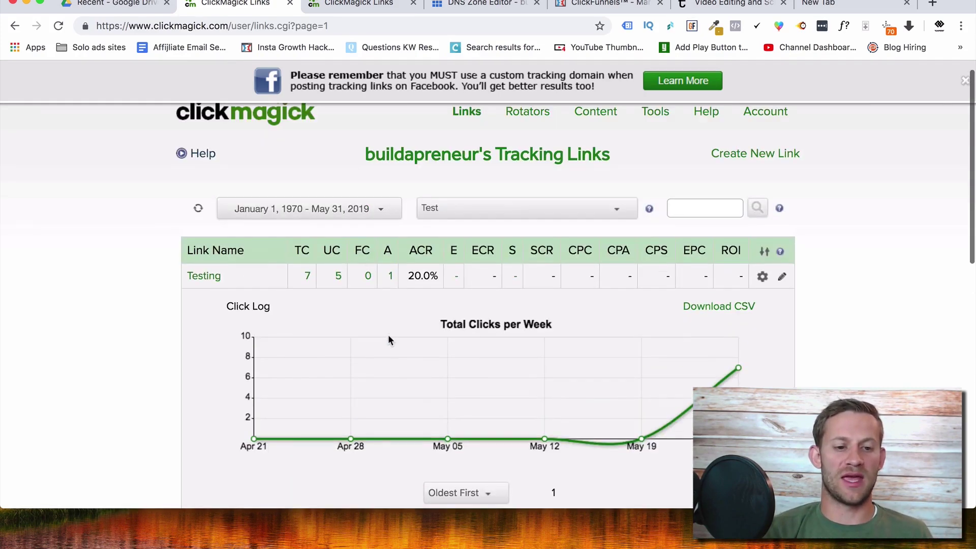
click(307, 276)
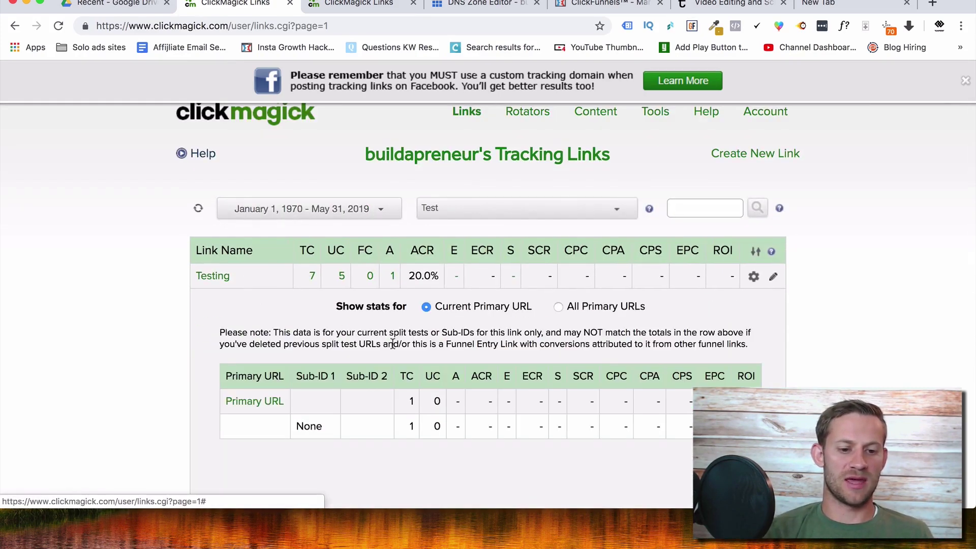
scroll(297, 342, down, 2)
click(270, 342)
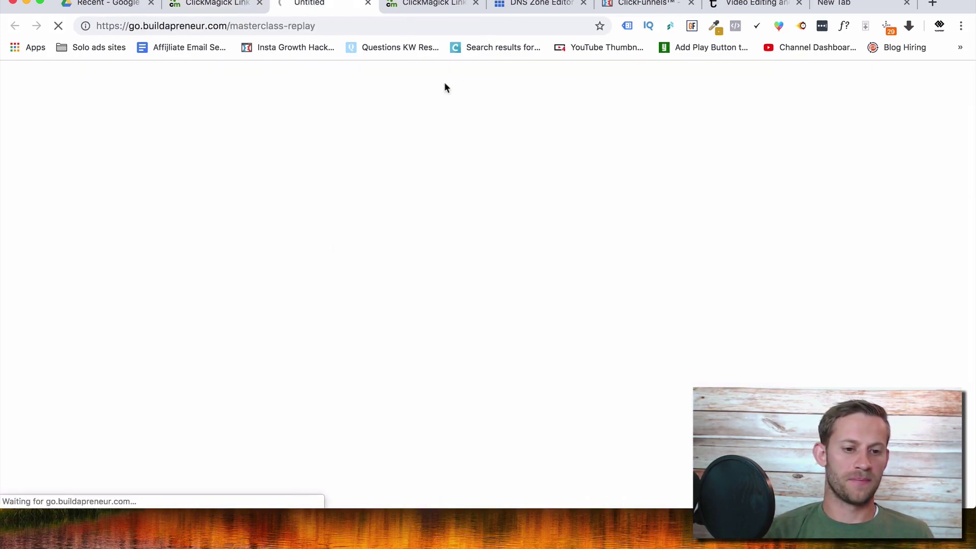
click(369, 3)
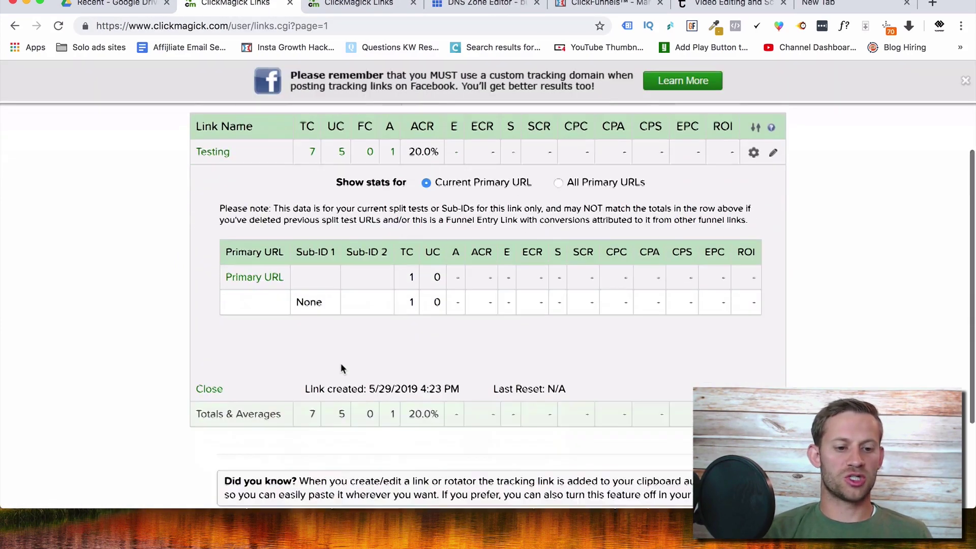
scroll(341, 363, down, 1)
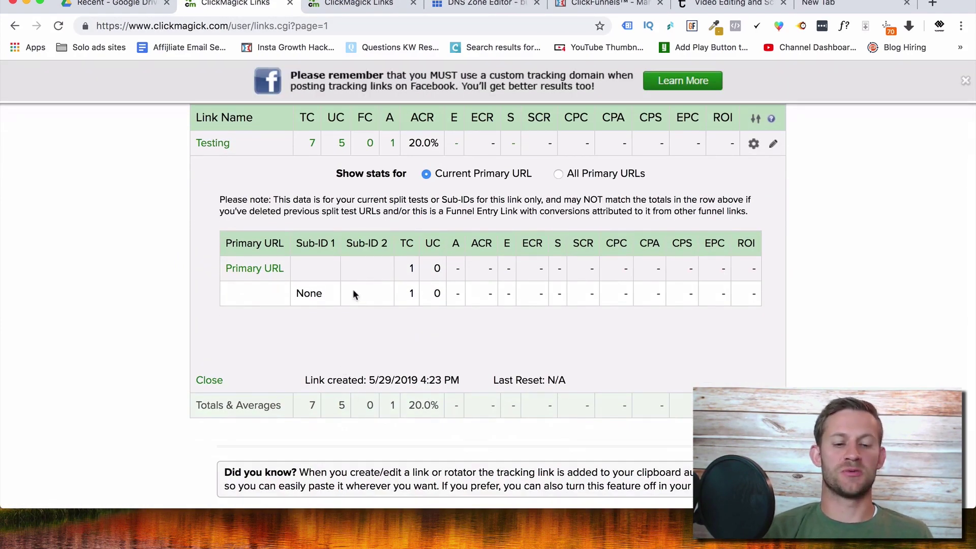
mouse_move(230, 268)
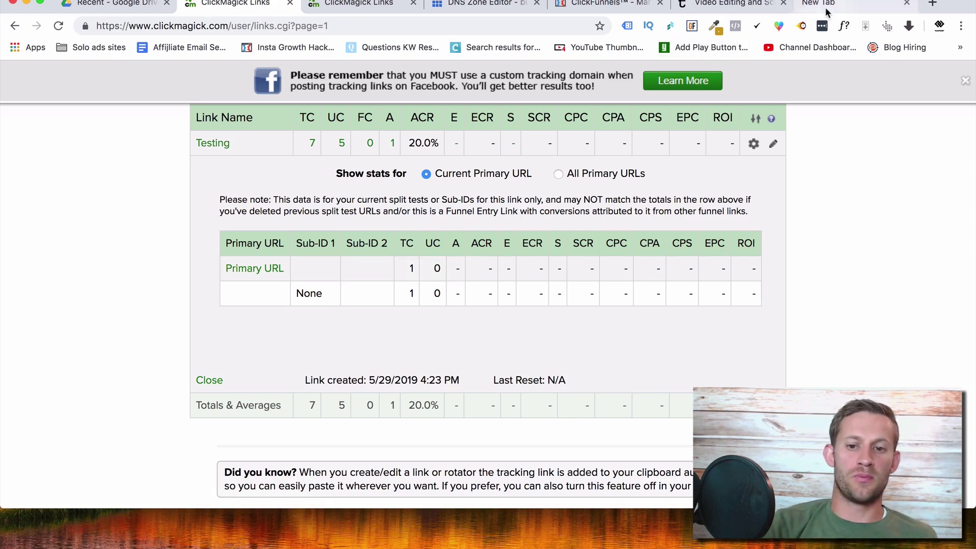
Step: Reopen the Testing link's details and select its tracking link
scroll(603, 124, up, 3)
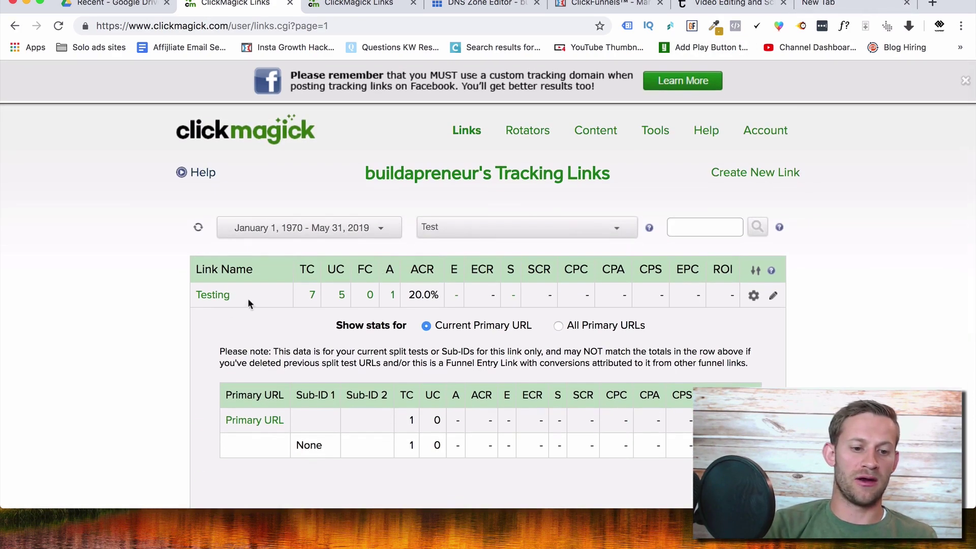
click(210, 302)
click(512, 331)
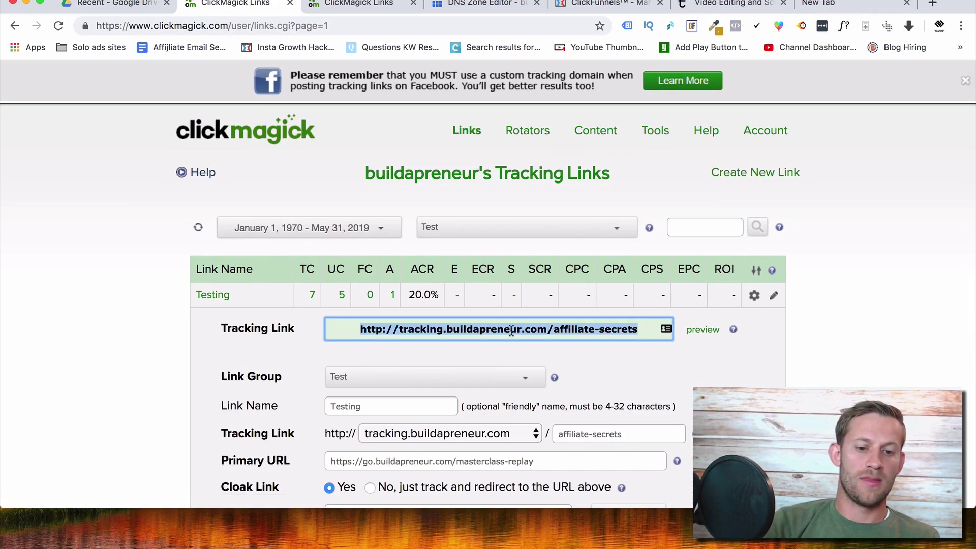
Step: Go back to the tab with the tagged address, and highlight its fb/video-about-clickmagick sub-IDs and the whole address
click(826, 5)
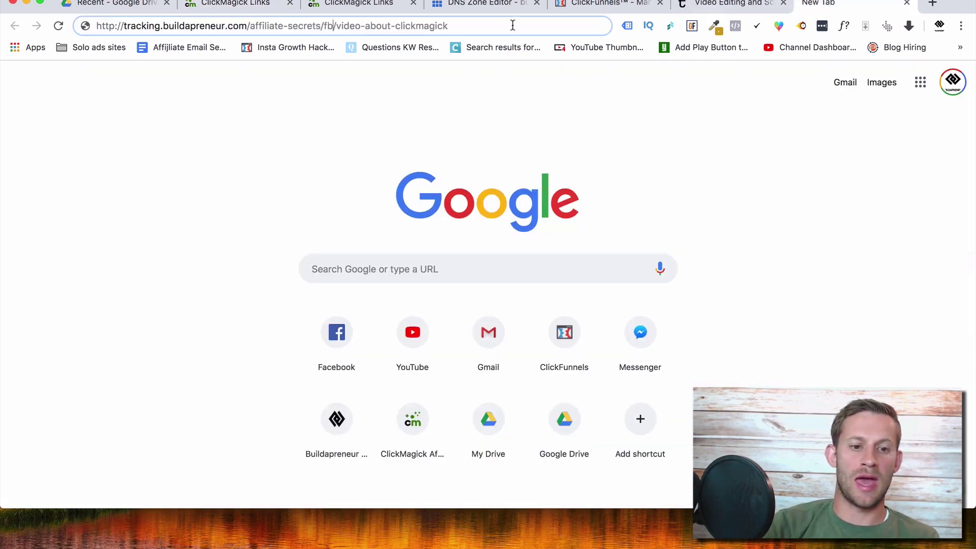
drag(323, 26, 443, 33)
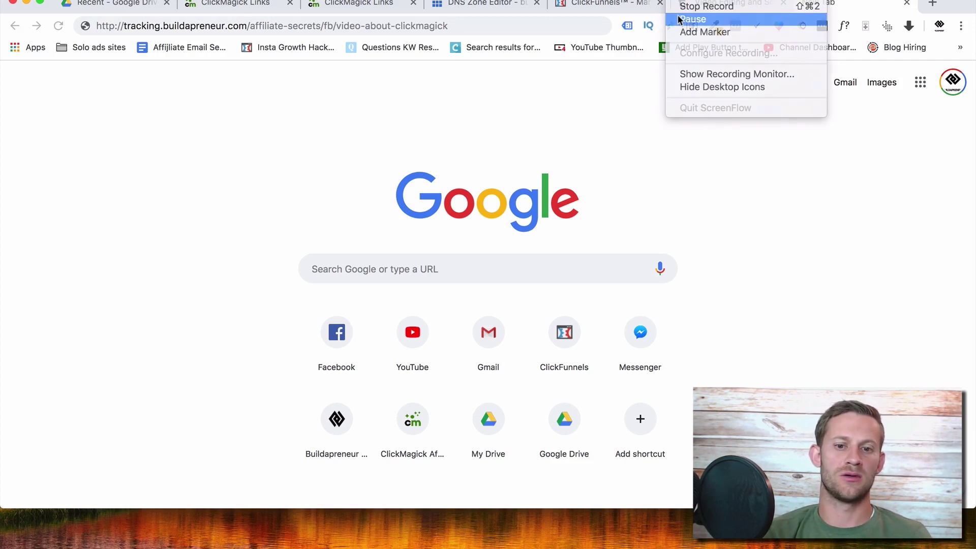
click(704, 237)
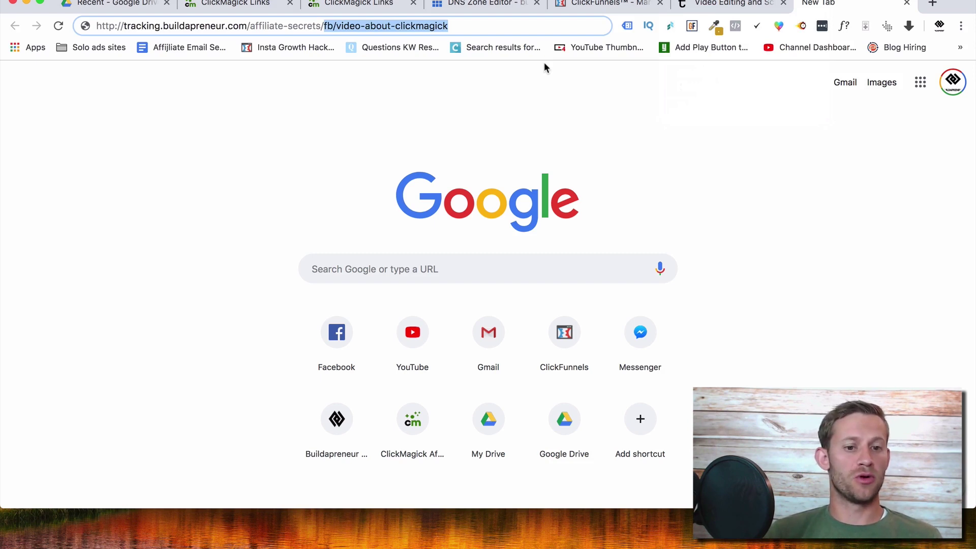
triple_click(343, 28)
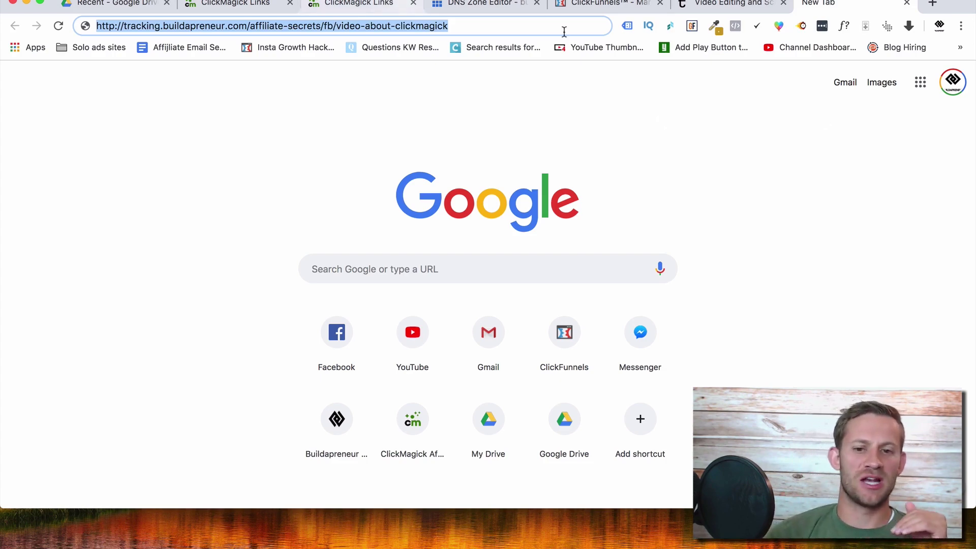
Step: Open ClickMagick's Tracking Pixel Builder, and check the Sales tracking option before returning the tracked conversion type to Actions
click(368, 3)
scroll(518, 206, up, 2)
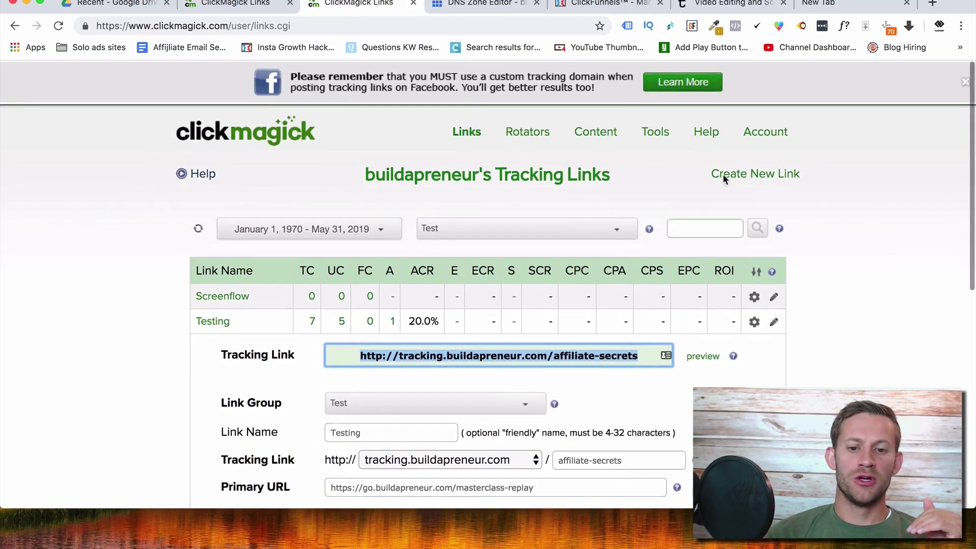
mouse_move(655, 133)
mouse_move(674, 359)
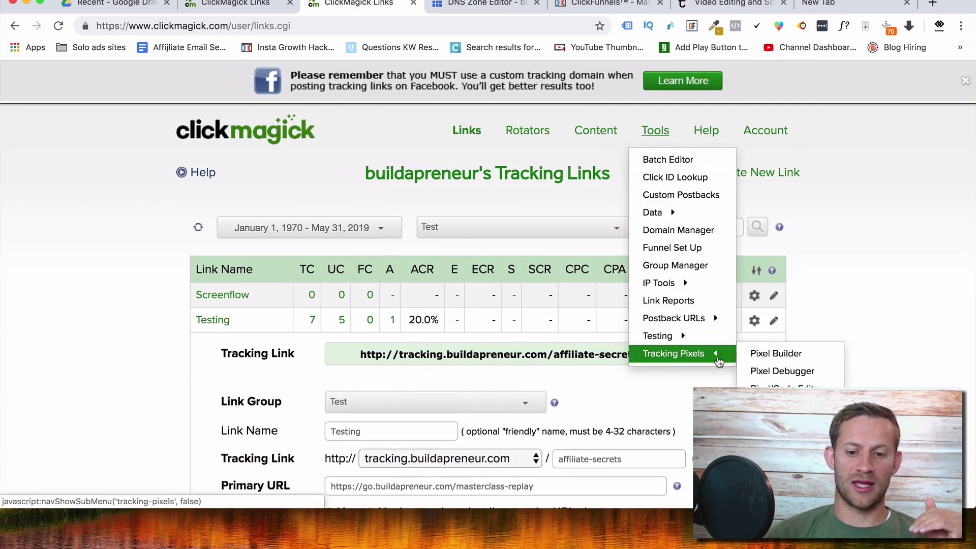
click(754, 356)
scroll(475, 389, down, 2)
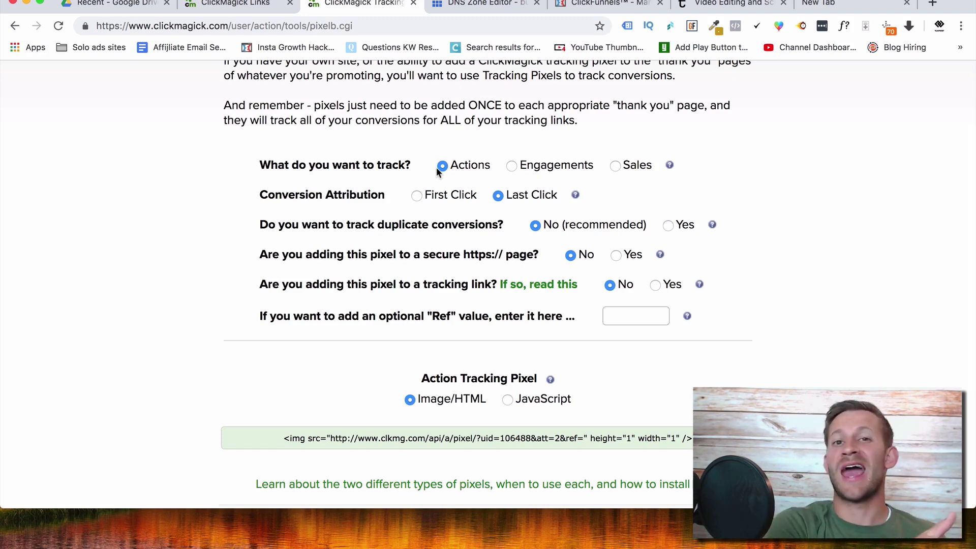
click(616, 166)
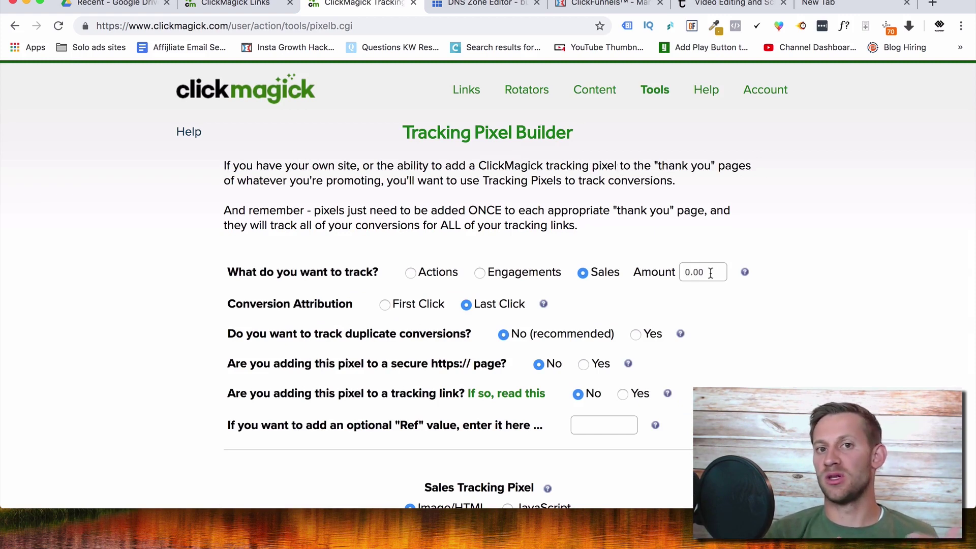
click(410, 273)
Step: Generate the Action Tracking Pixel as JavaScript and select its whole code block
scroll(502, 218, down, 6)
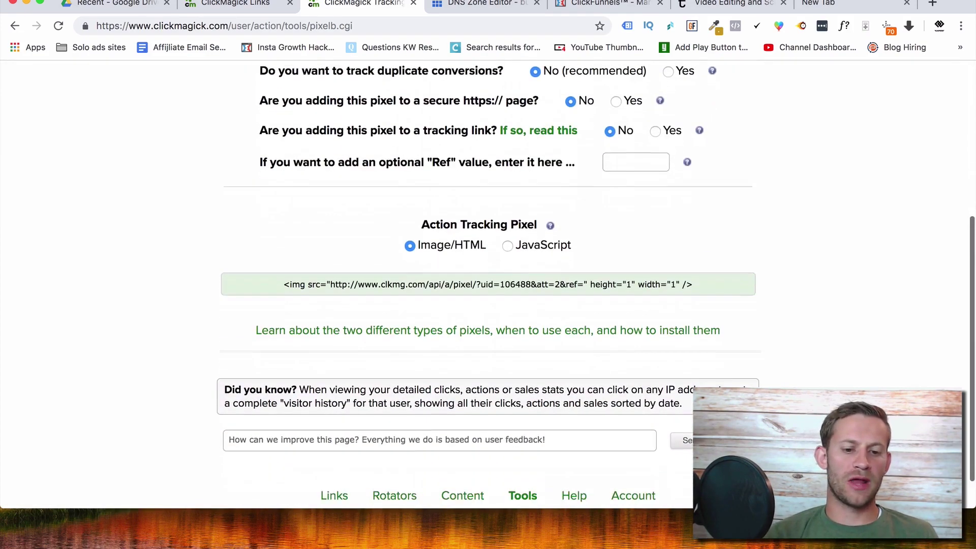
click(507, 217)
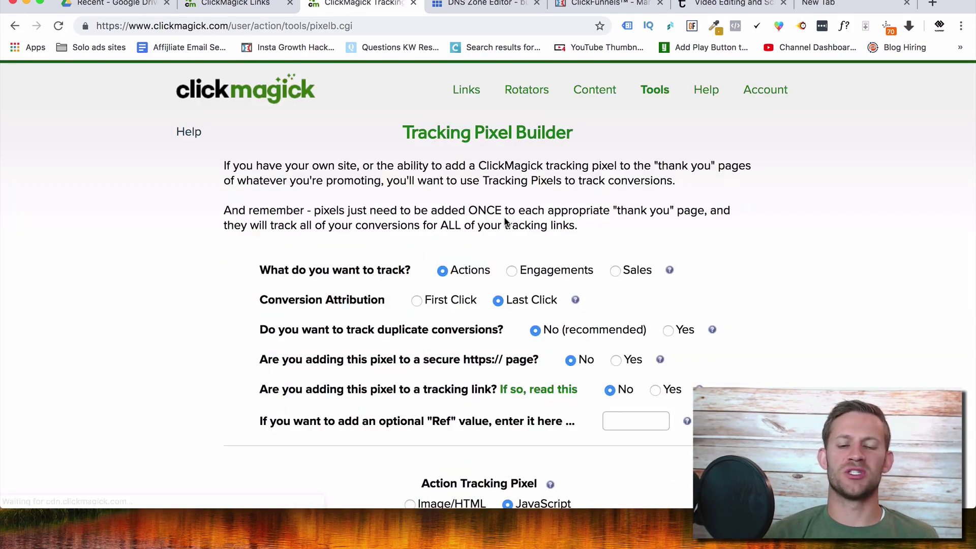
scroll(504, 300, down, 8)
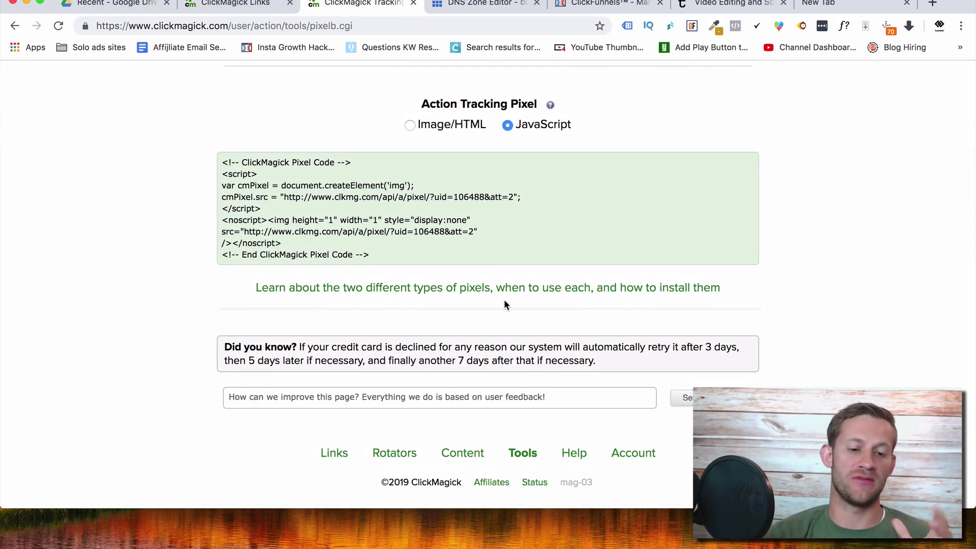
scroll(432, 264, up, 1)
click(444, 248)
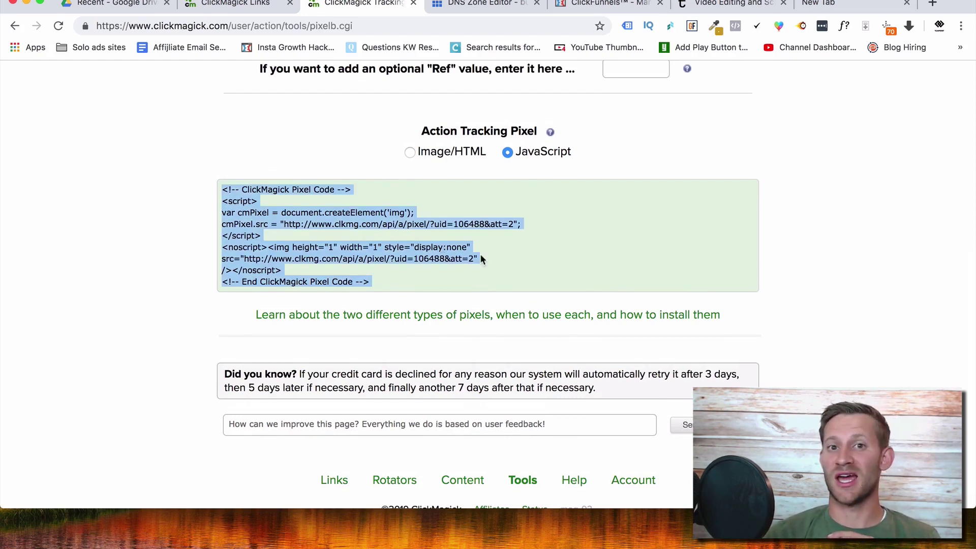
scroll(481, 260, up, 10)
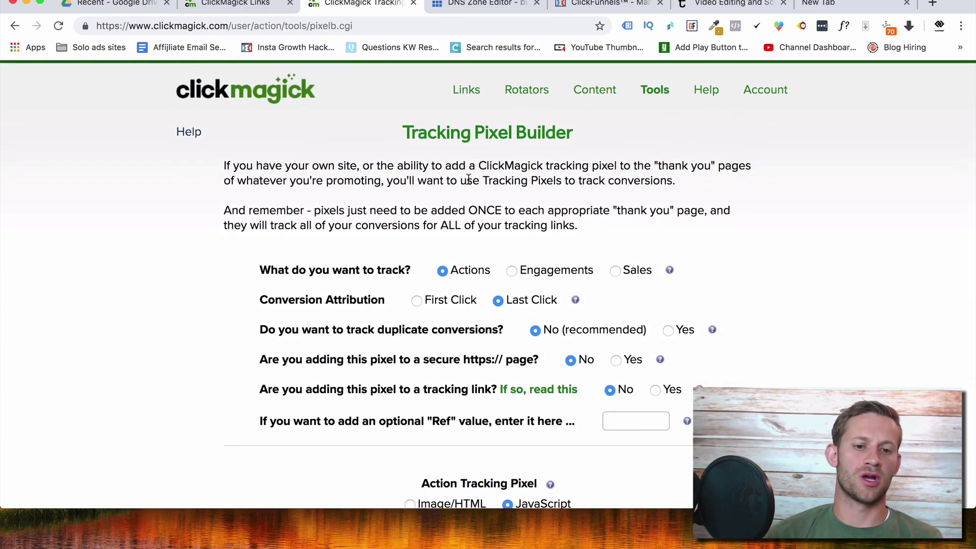
Step: Open the ClickFunnels Webinar Replay Room page for editing, examine the ClickMagick pixel in its header tracking code, and leave the editor
click(579, 3)
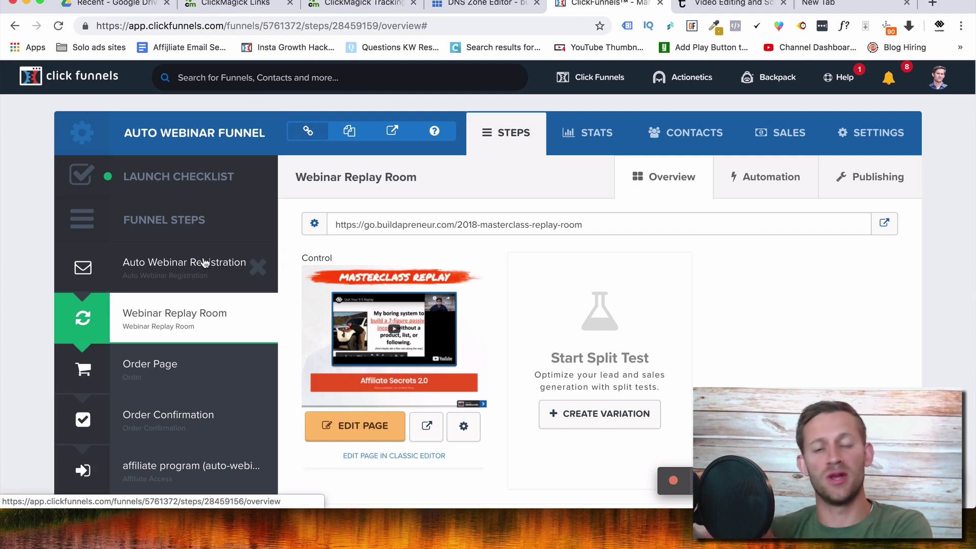
click(322, 418)
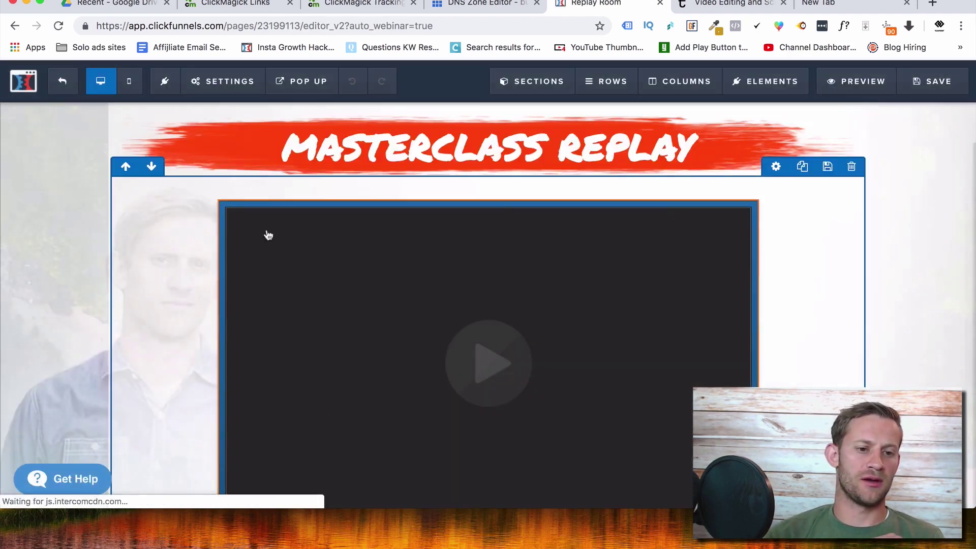
mouse_move(242, 88)
click(240, 164)
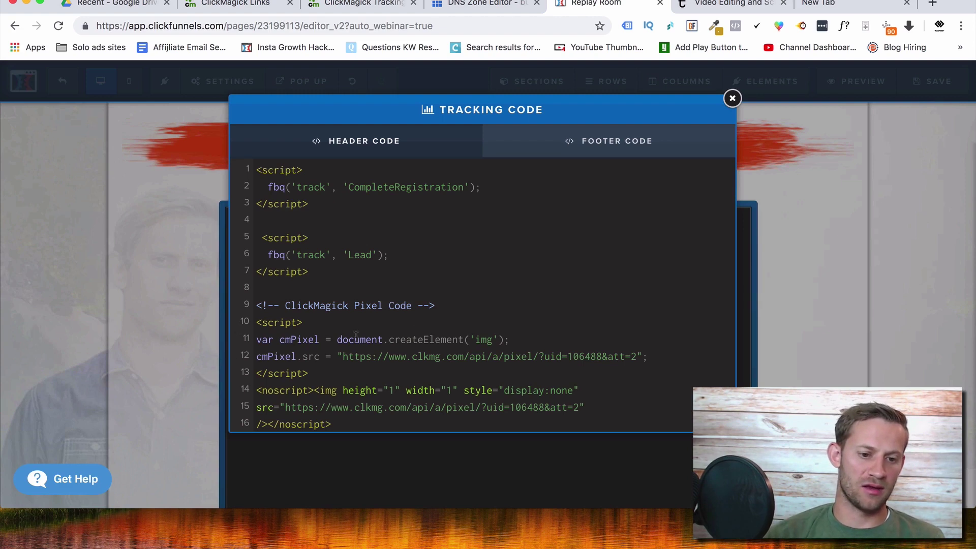
scroll(305, 326, down, 1)
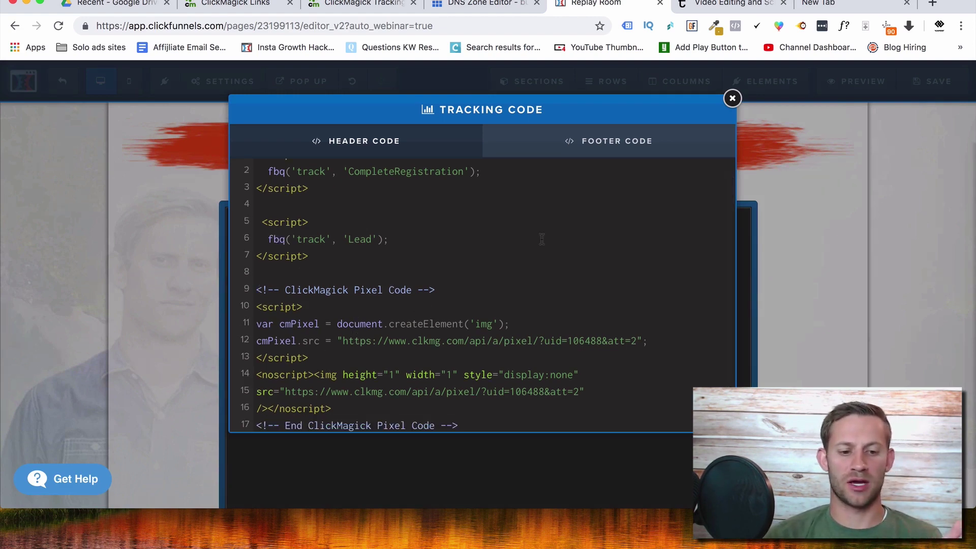
click(735, 102)
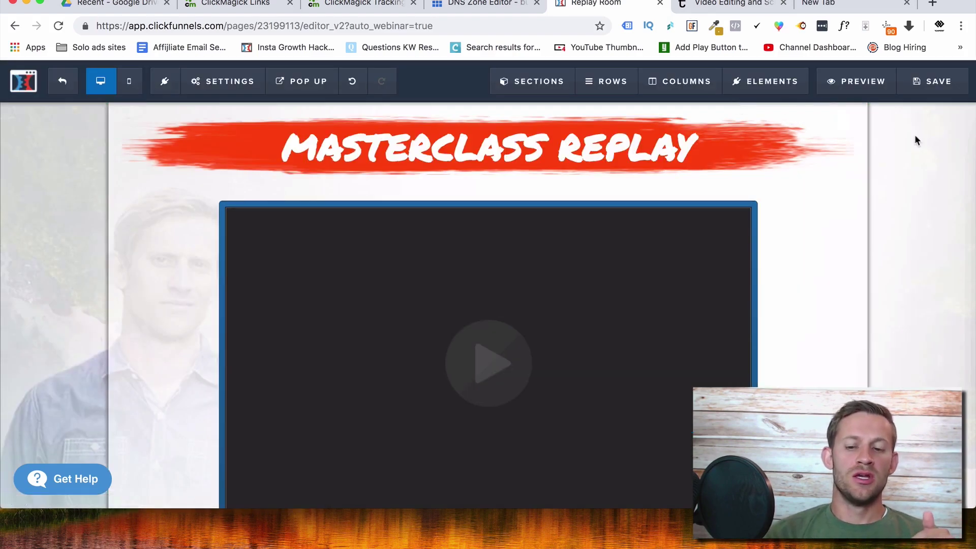
click(75, 88)
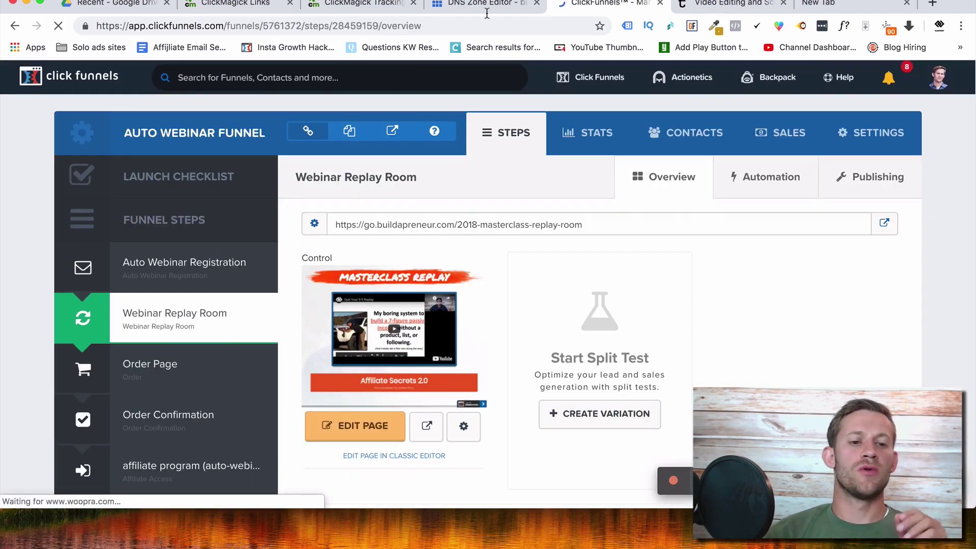
Step: Return to the ClickMagick Links page and review the Testing link's stats and settings
click(358, 5)
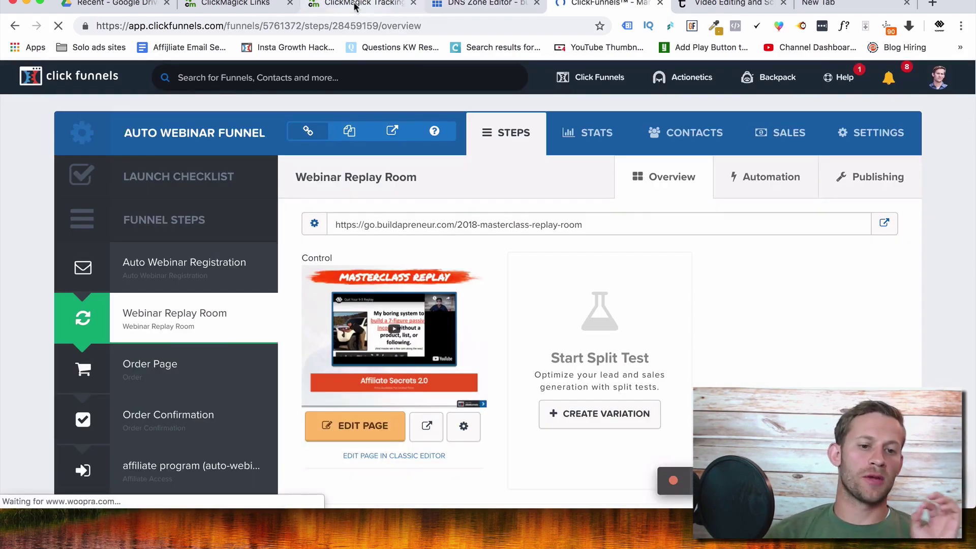
click(261, 9)
scroll(422, 257, down, 5)
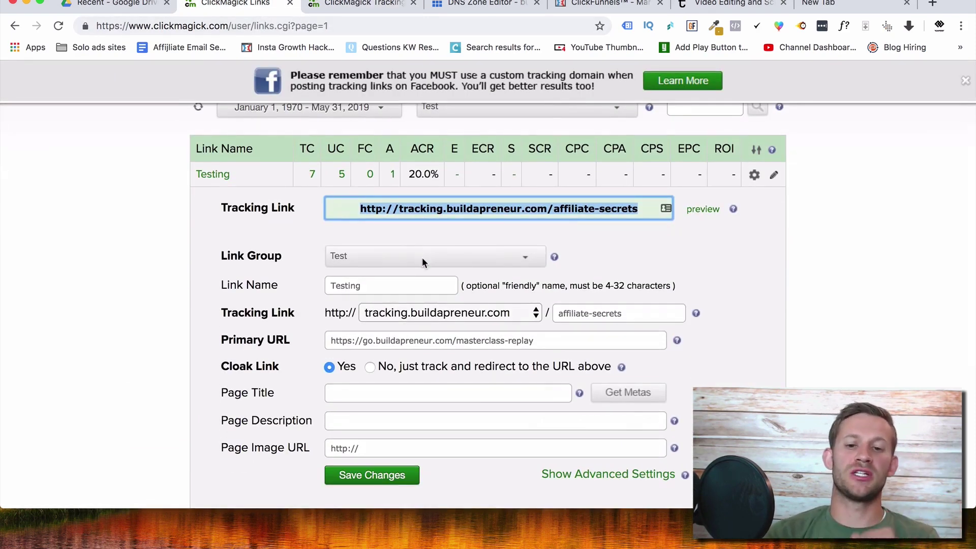
click(619, 7)
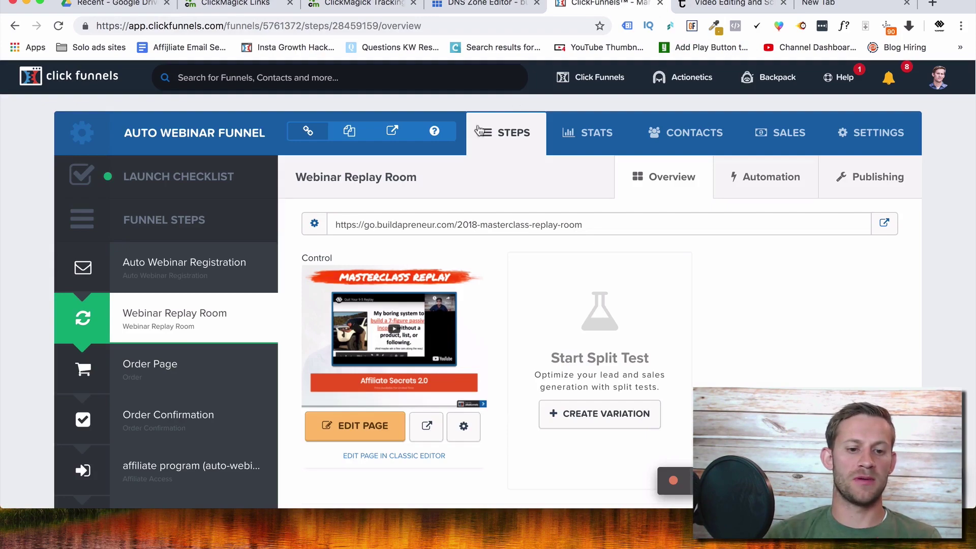
click(490, 5)
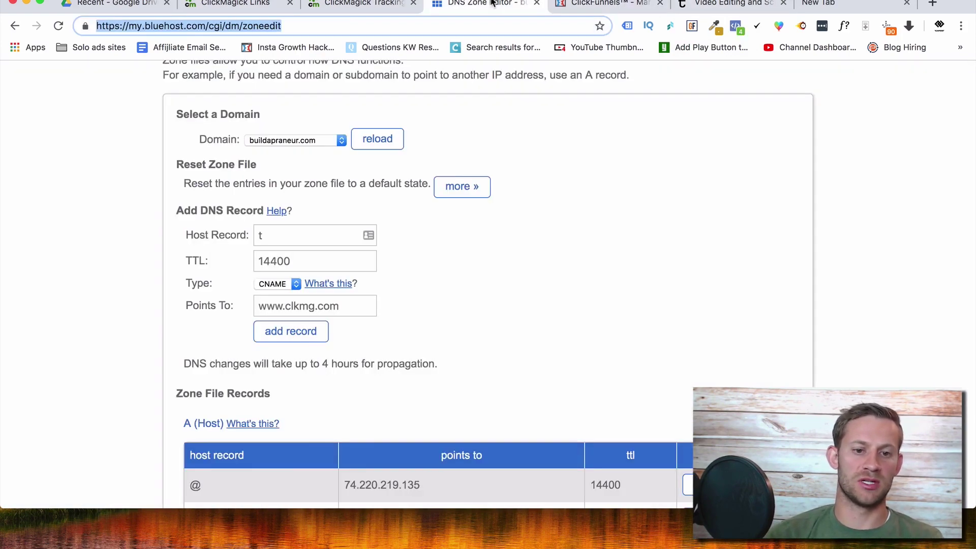
click(351, 4)
click(827, 4)
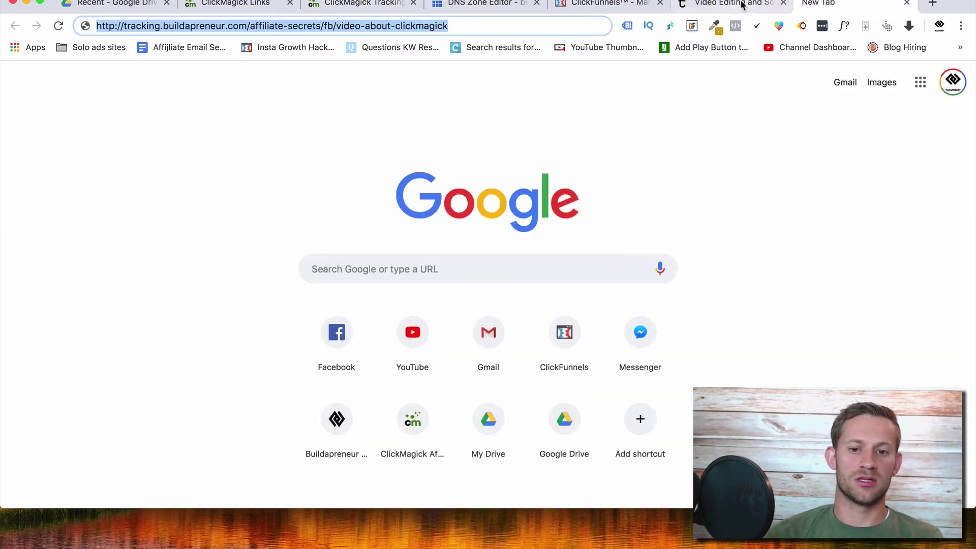
click(742, 5)
click(610, 4)
click(500, 5)
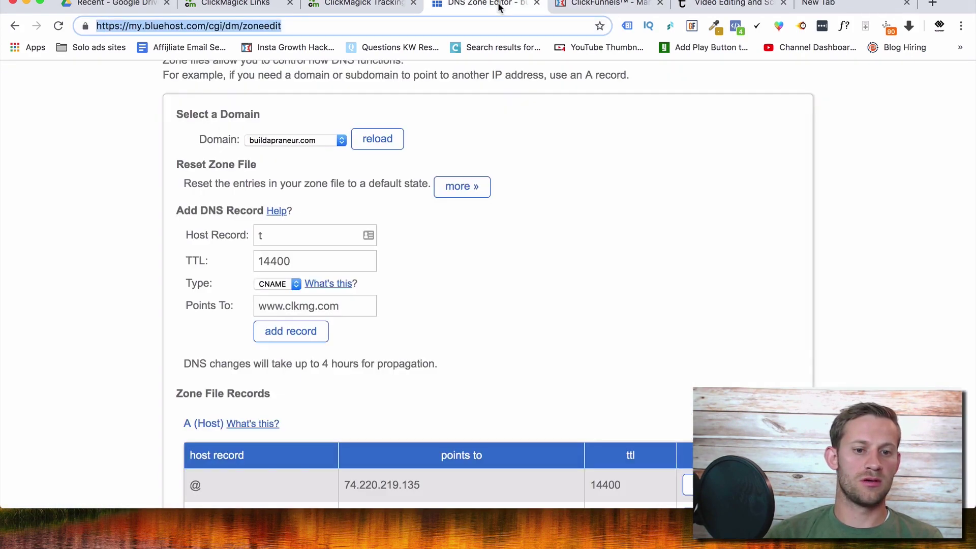
click(384, 5)
click(270, 6)
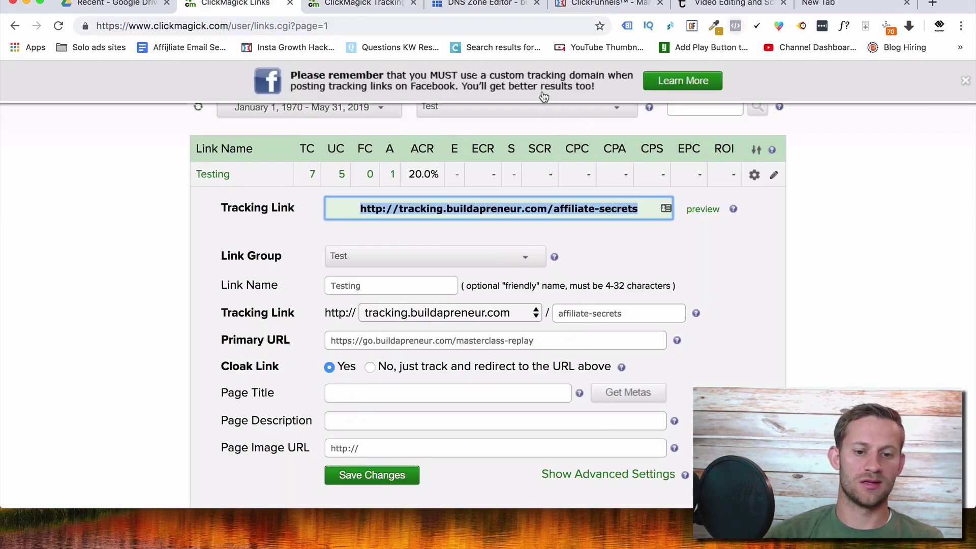
click(104, 0)
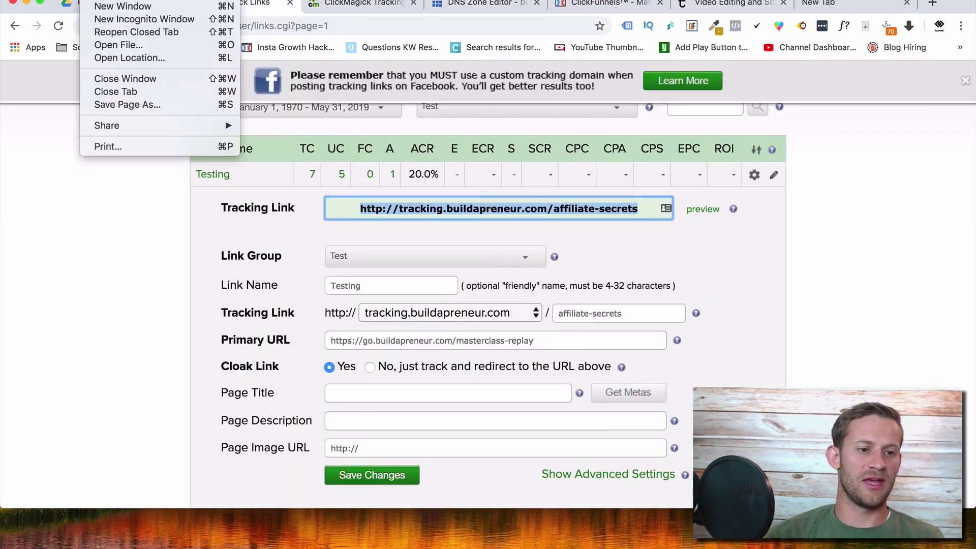
click(102, 21)
text(http://tracking.buildapreneur.com/affiliate-secrets)
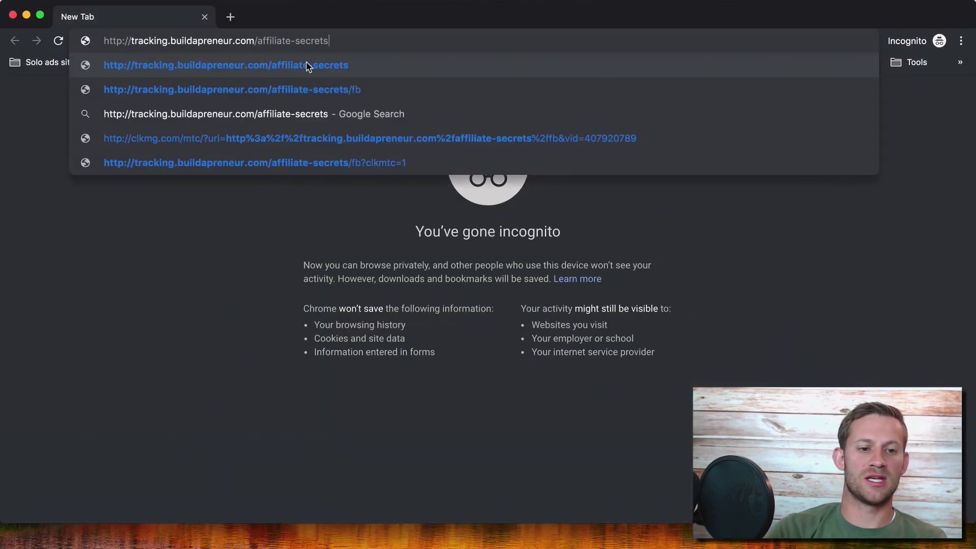
text(/yt)
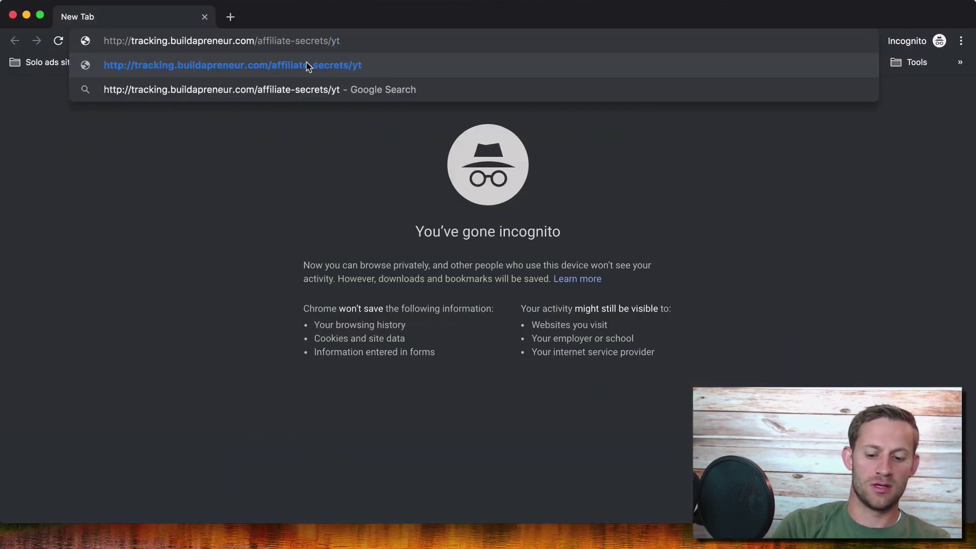
text(/video)
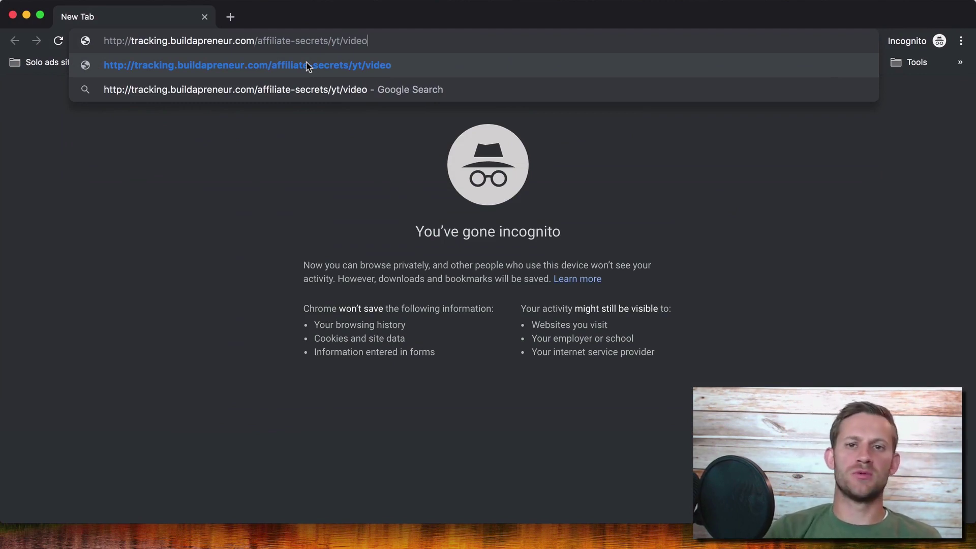
click(308, 65)
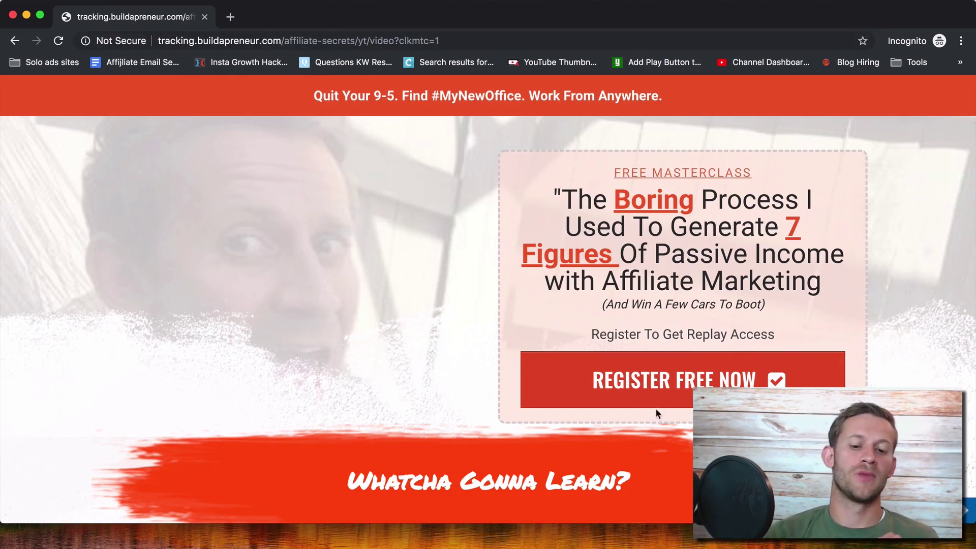
Step: Register for the free masterclass on the landing page using the autofilled e-mail address
click(656, 360)
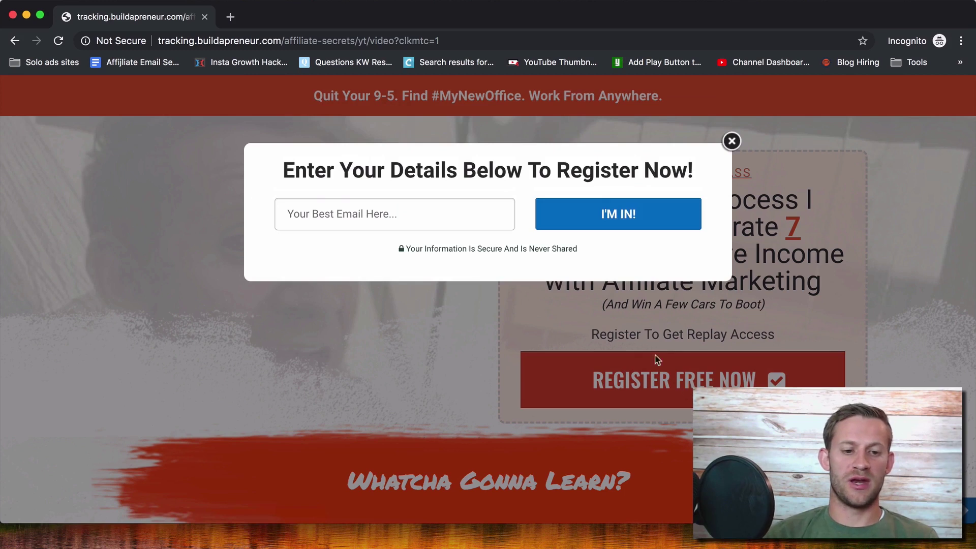
click(331, 203)
click(336, 252)
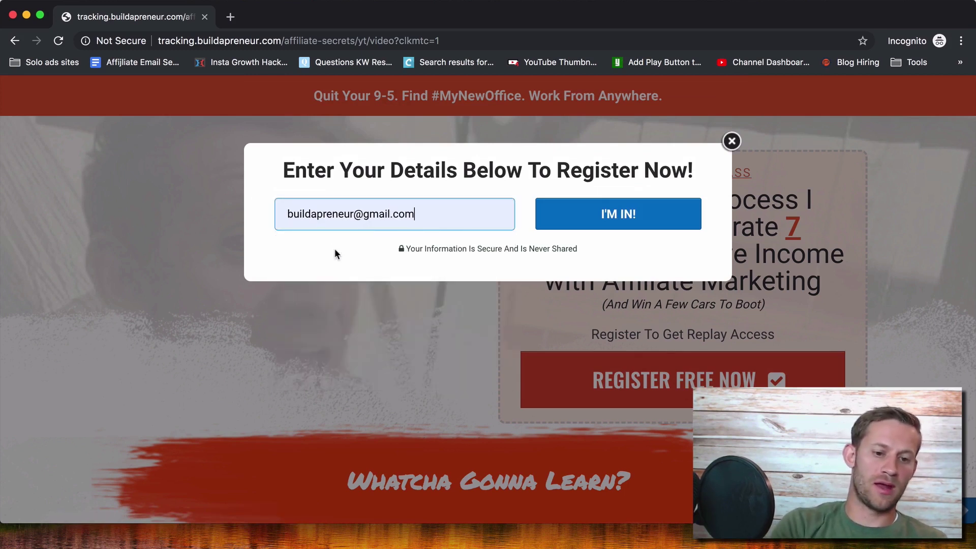
click(573, 212)
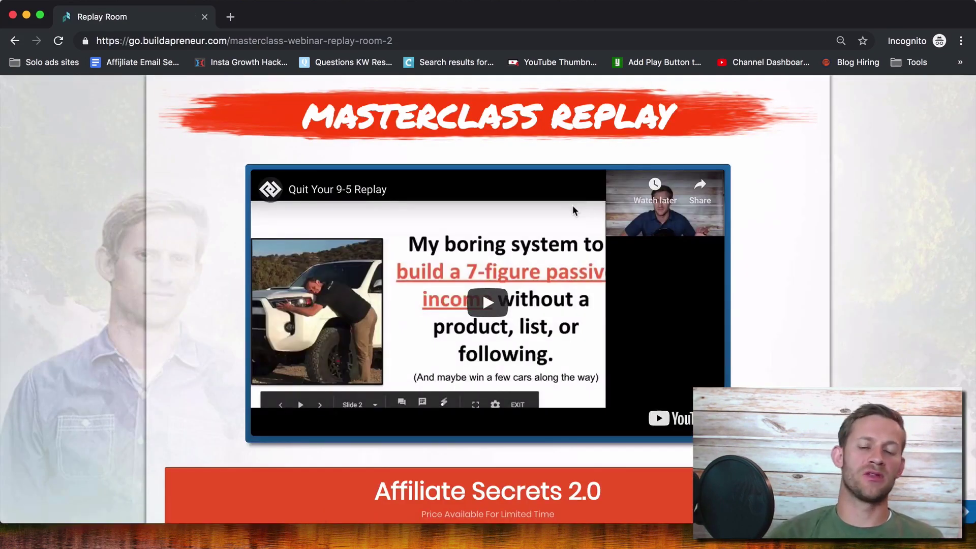
Step: Close the incognito page and reload the ClickMagick Links page to refresh the Testing link's stats
click(204, 17)
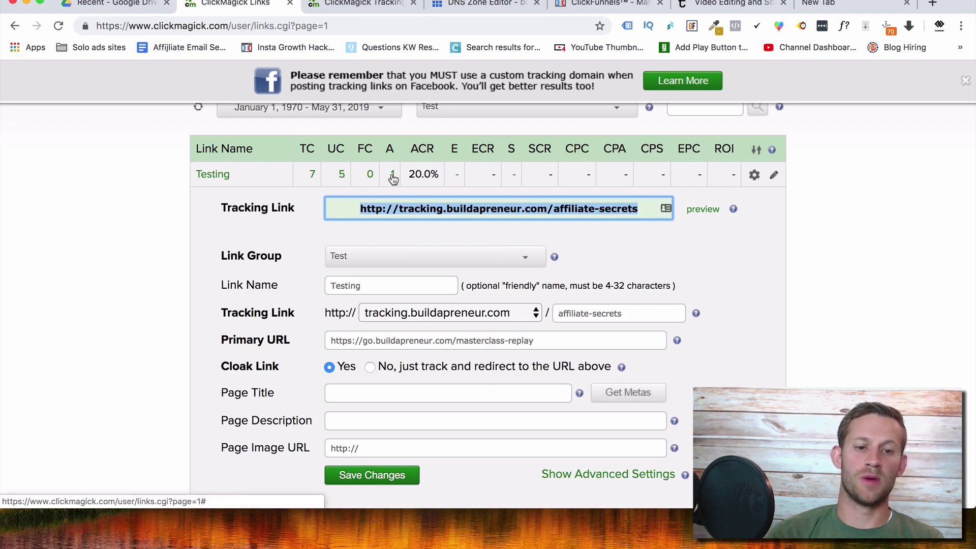
click(59, 27)
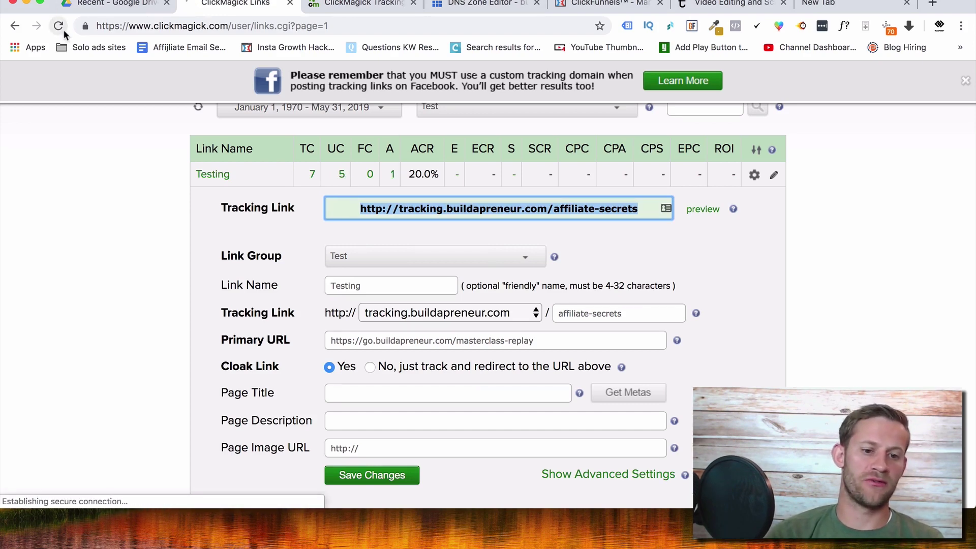